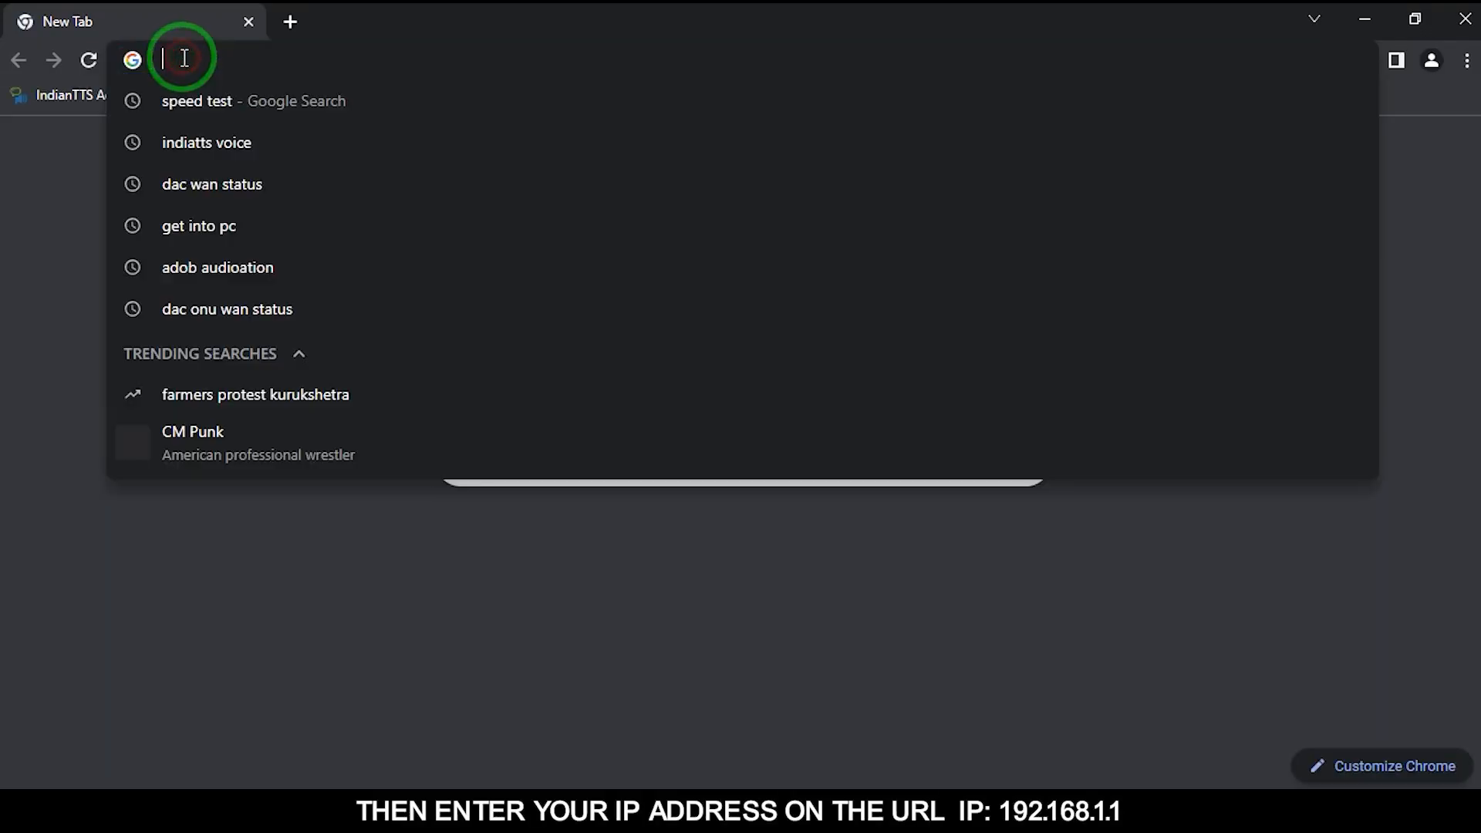
{"action": "type", "text": "192"}
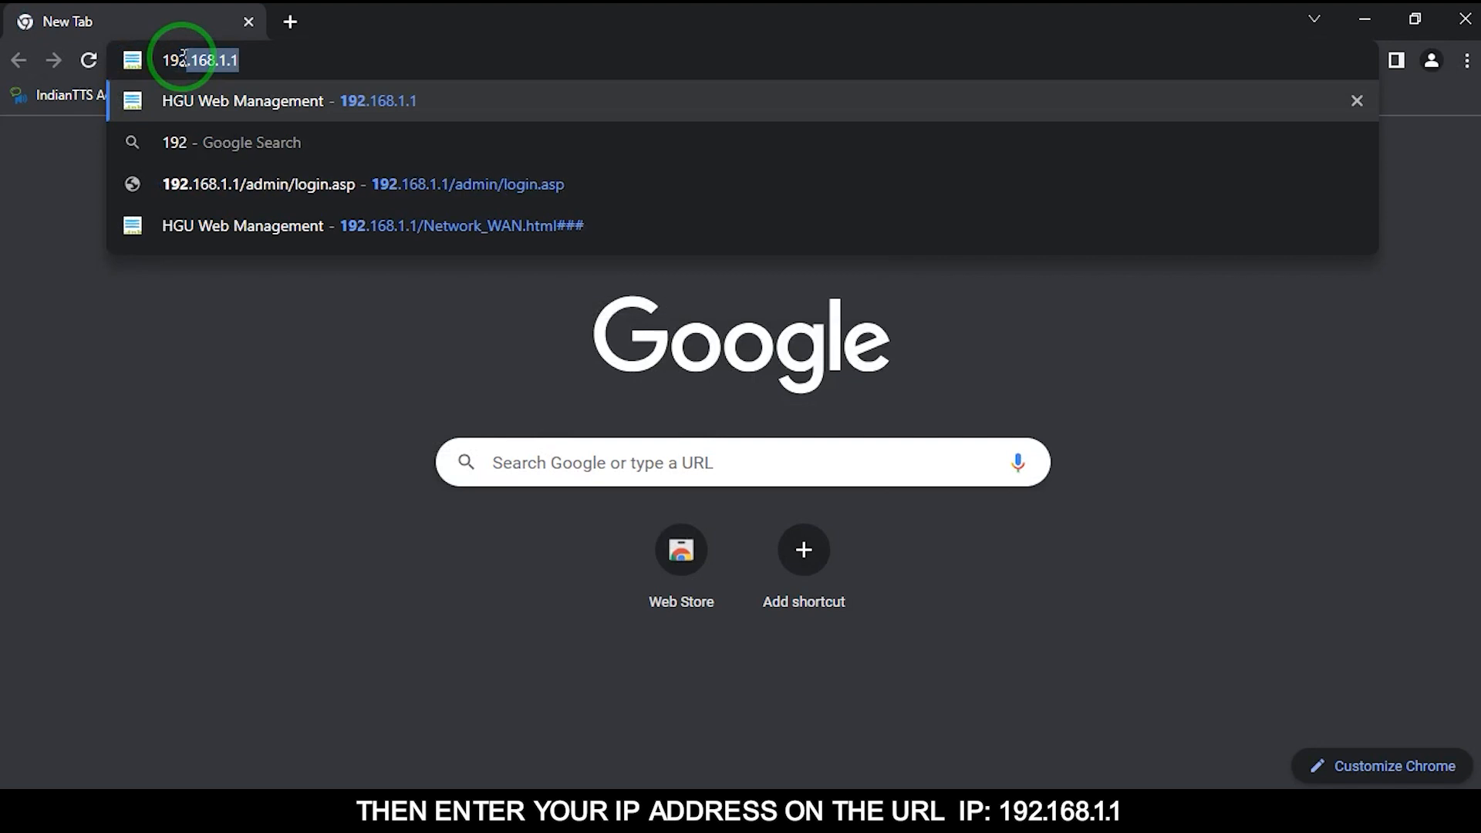
{"action": "type", "text": ".168."}
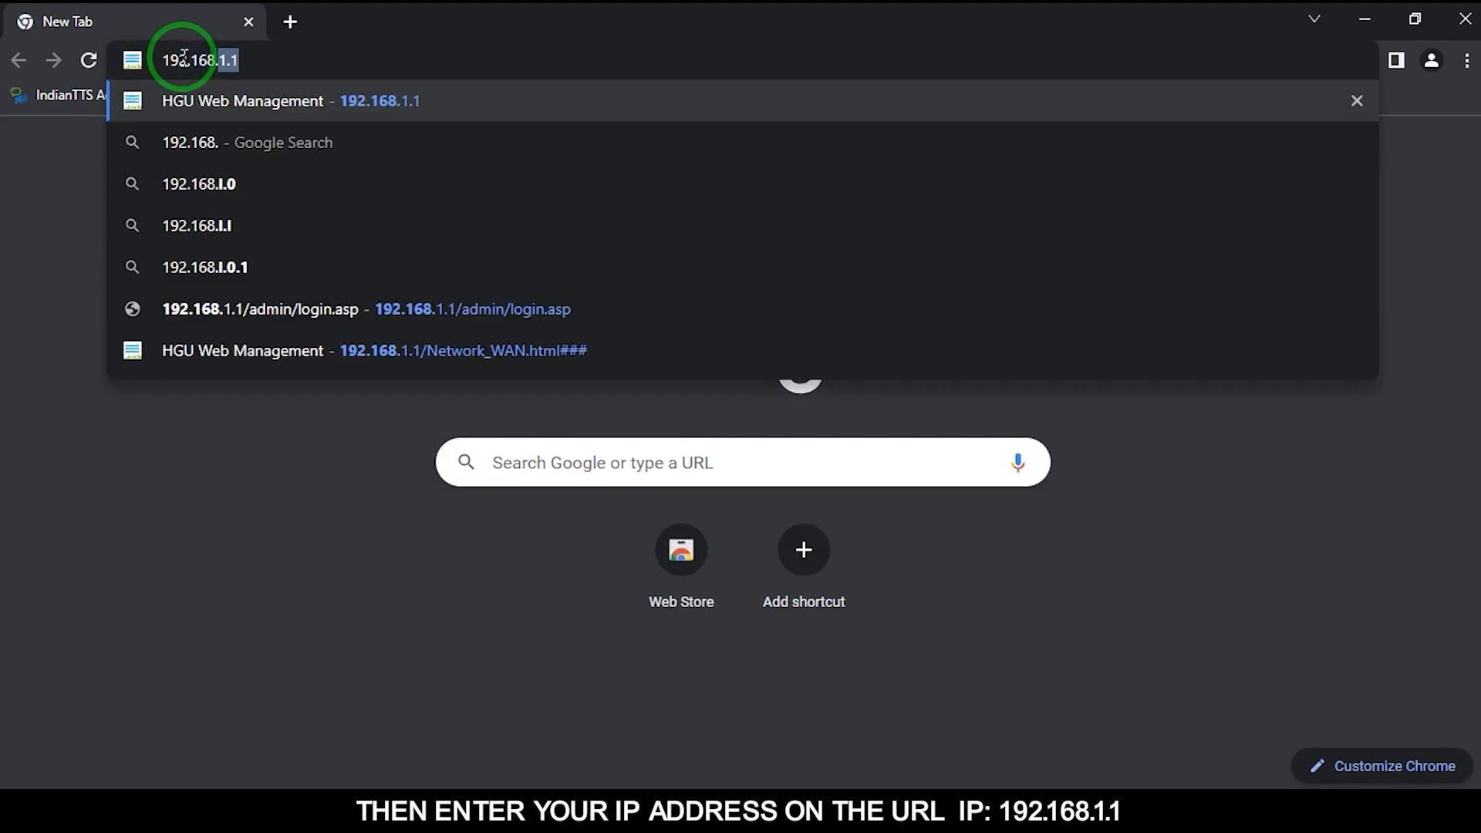
{"action": "type", "text": "1.1"}
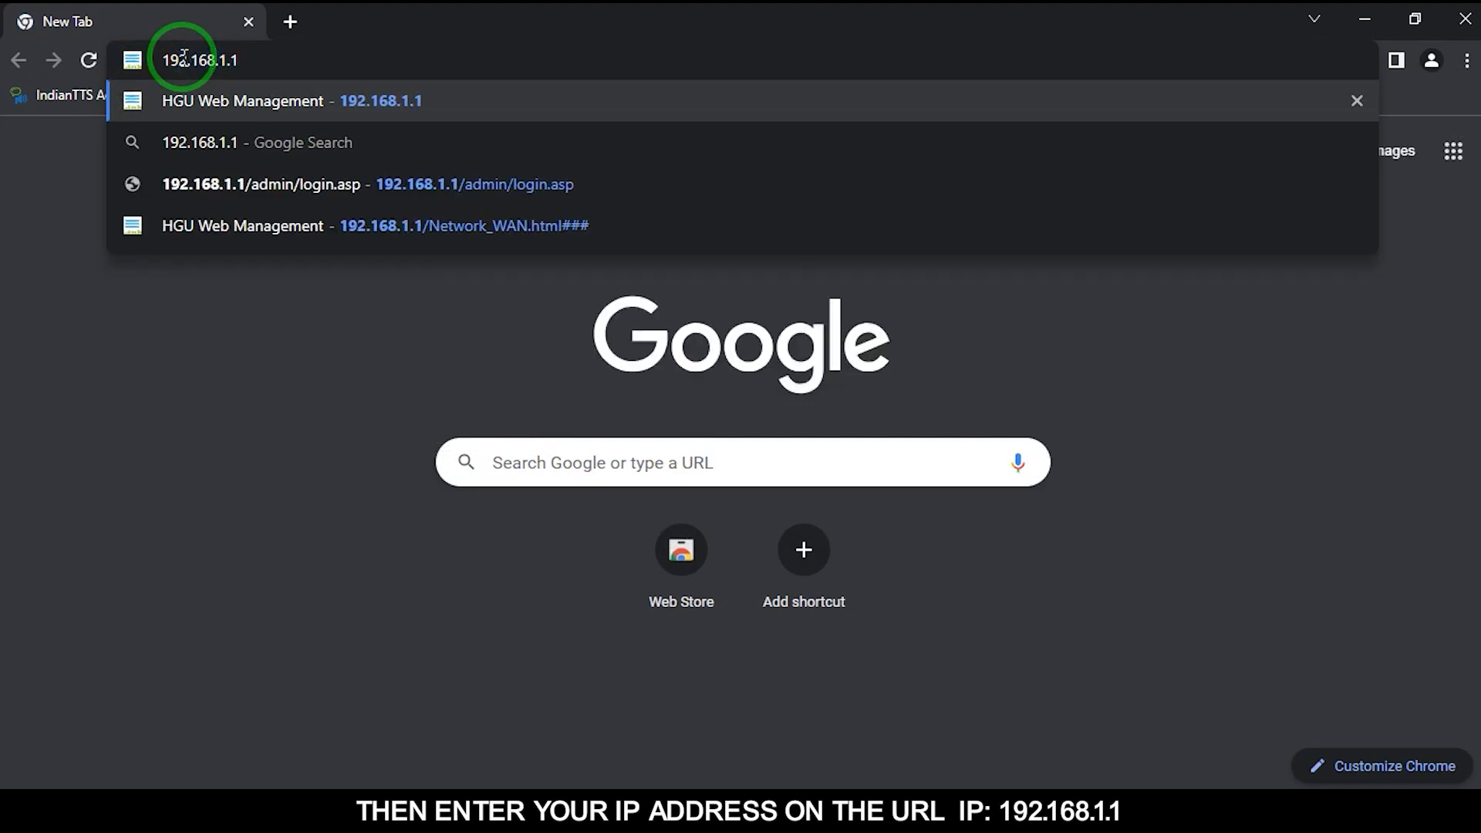
Load the router's admin login page at 192.168.1.1 in Chrome
{"action": "key", "text": "Return"}
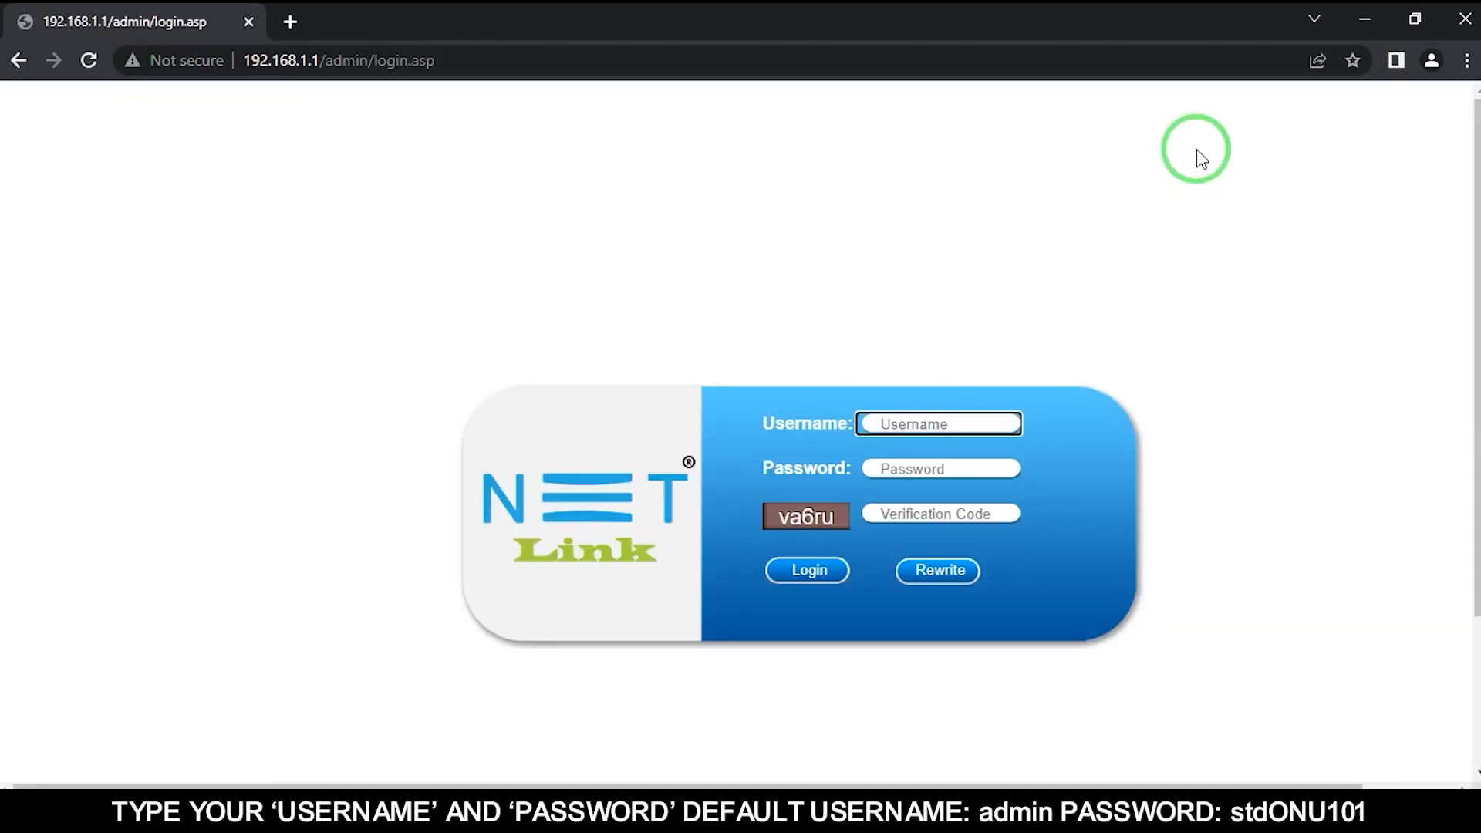
{"action": "type", "text": "admi"}
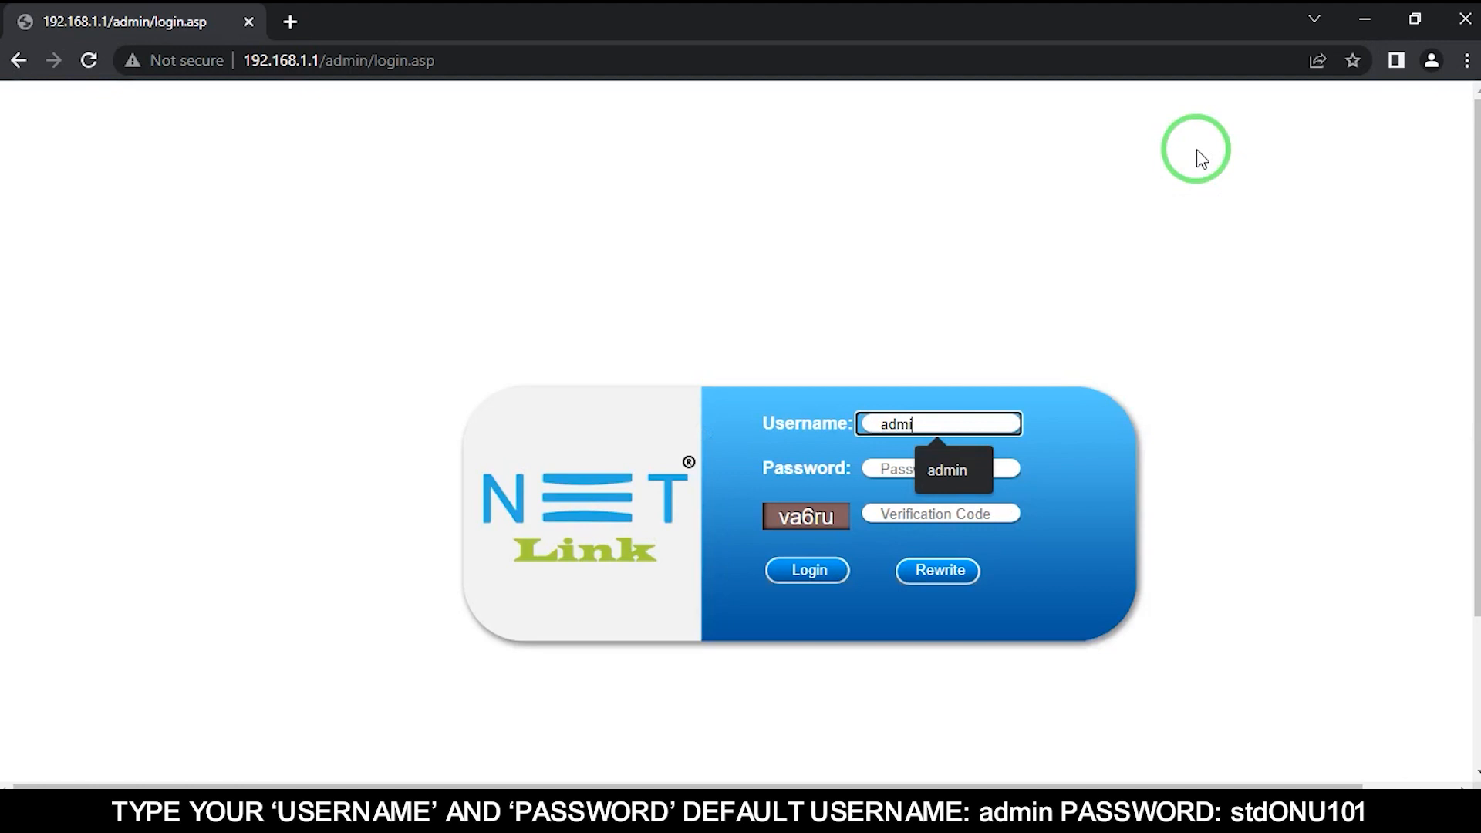
{"action": "type", "text": "n"}
{"action": "key", "text": "Tab"}
{"action": "type", "text": "s"}
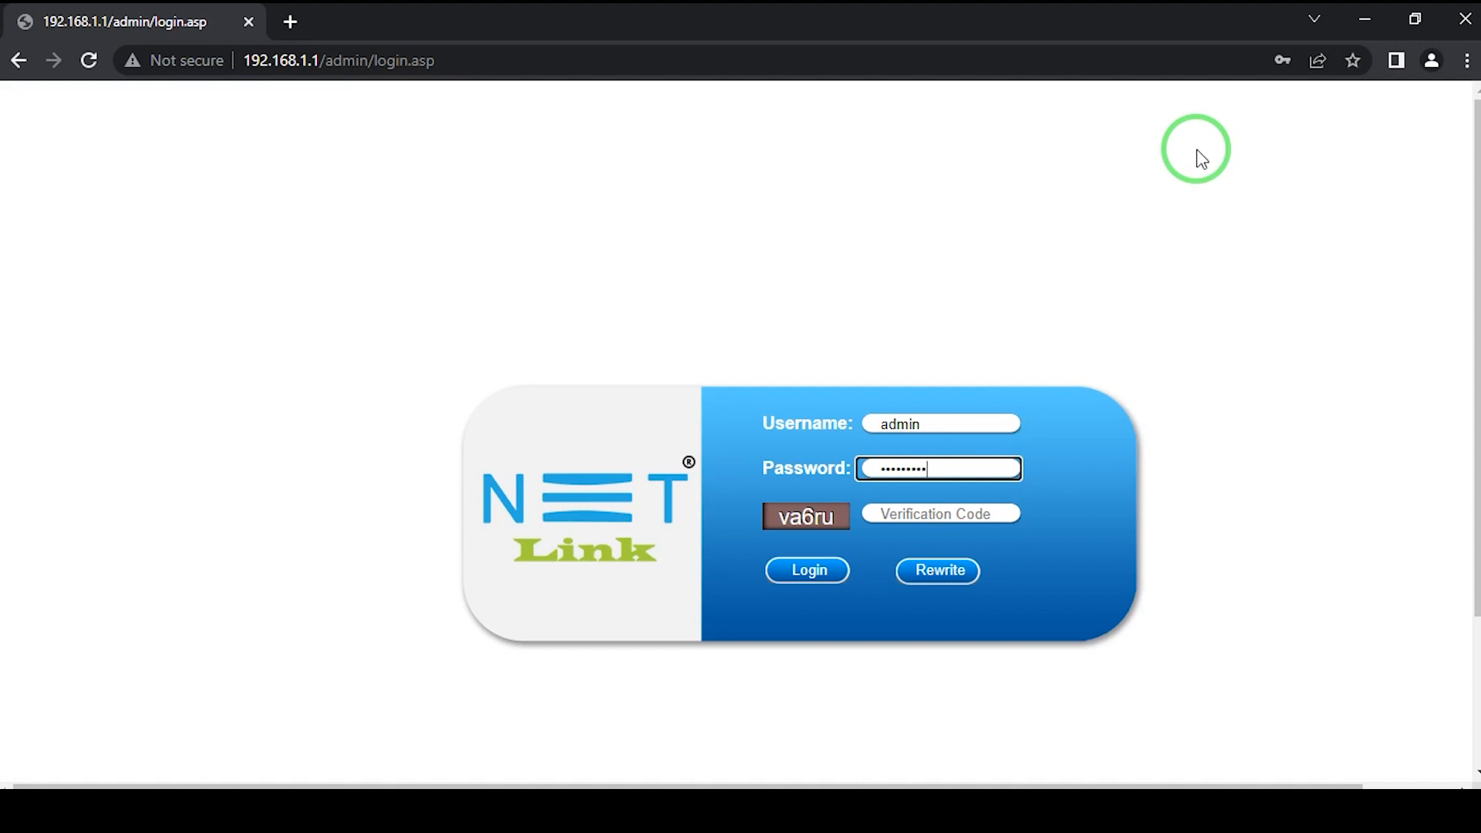
{"action": "key", "text": "Tab"}
{"action": "type", "text": "v"}
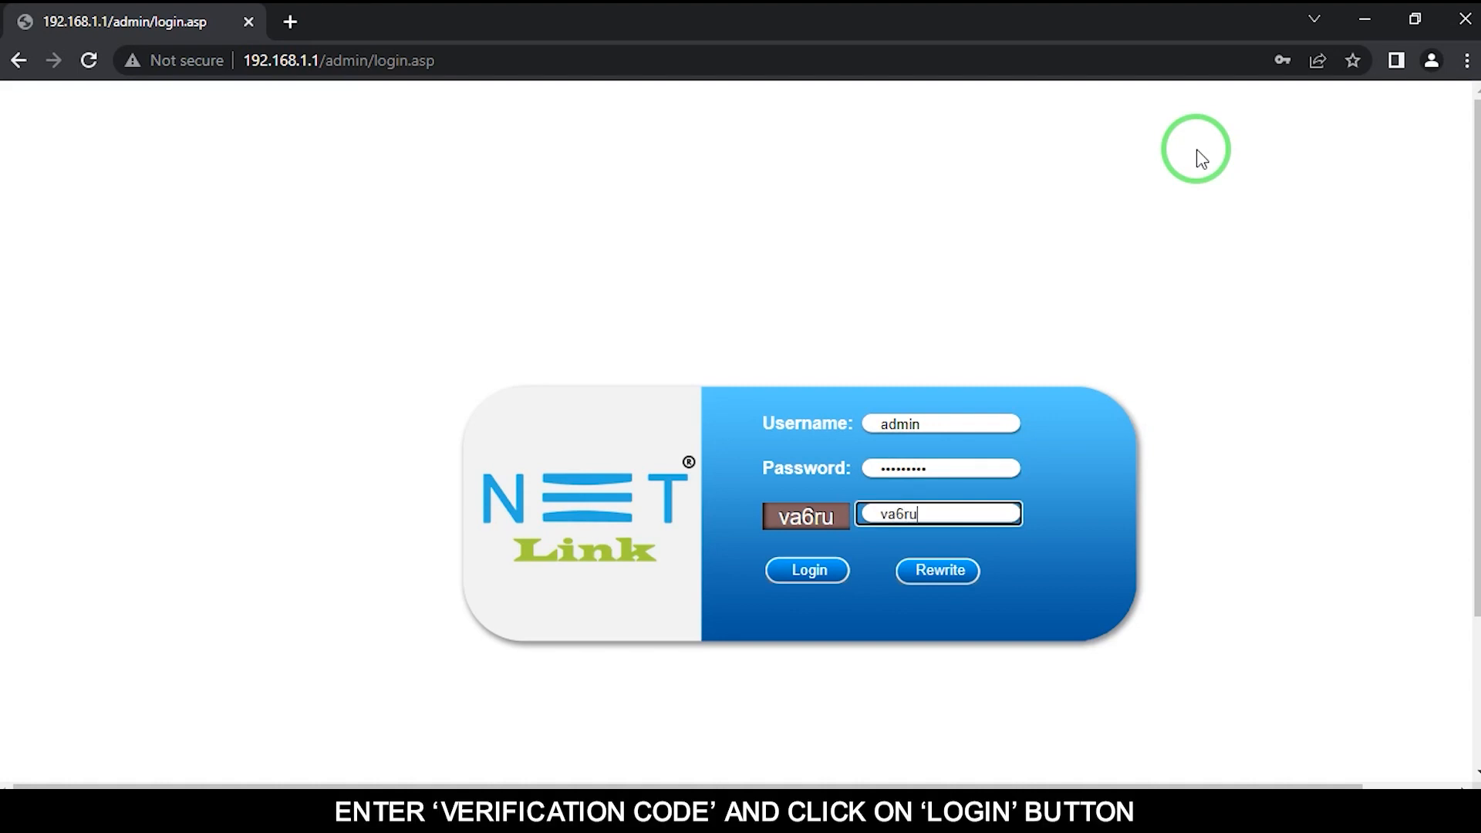
{"action": "left_click", "coordinate": [808, 569]}
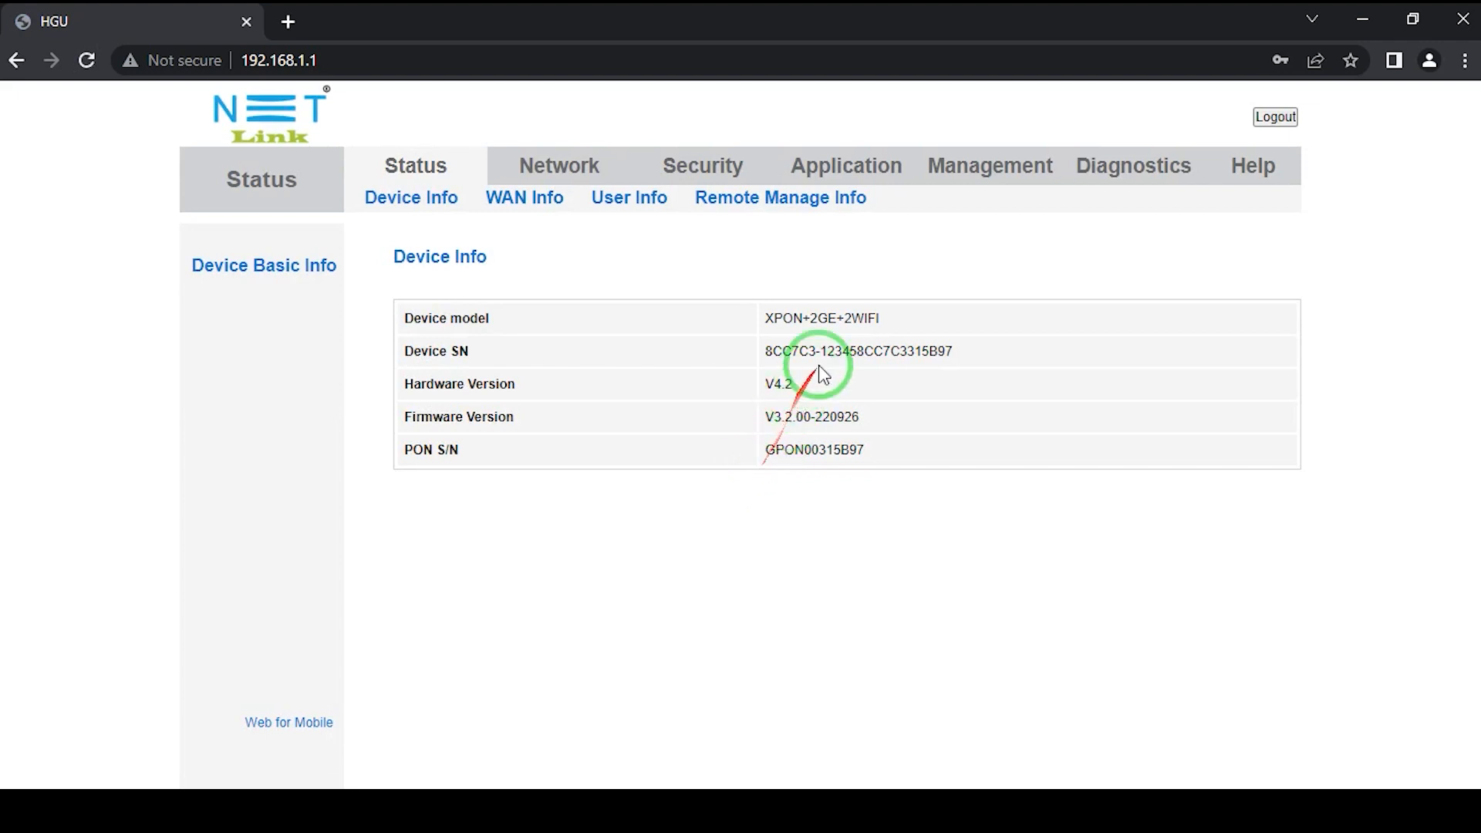
Under Security > Firewall, set the firewall level to Low and apply it
{"action": "left_click", "coordinate": [703, 166]}
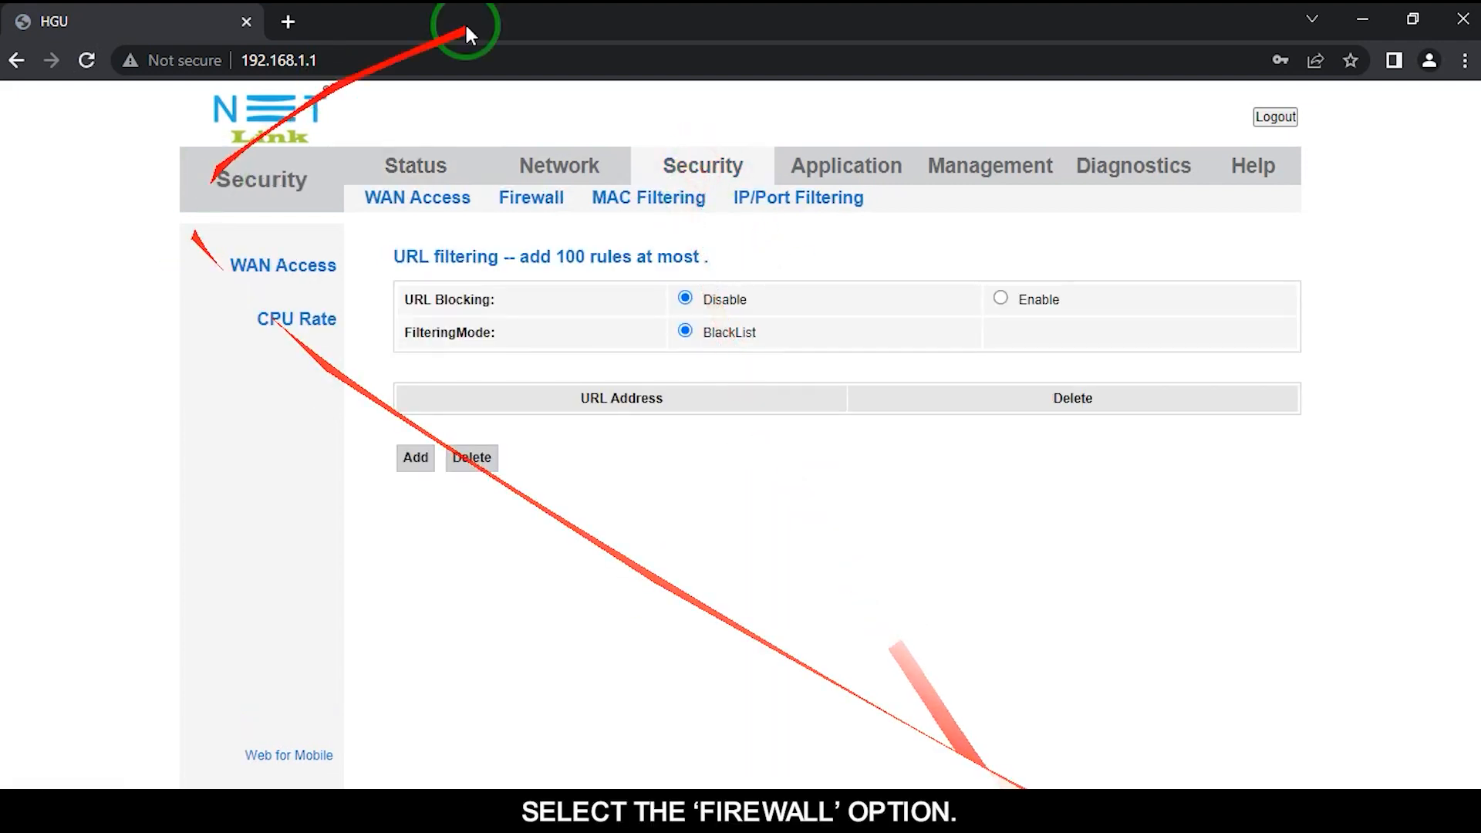
{"action": "left_click", "coordinate": [515, 194]}
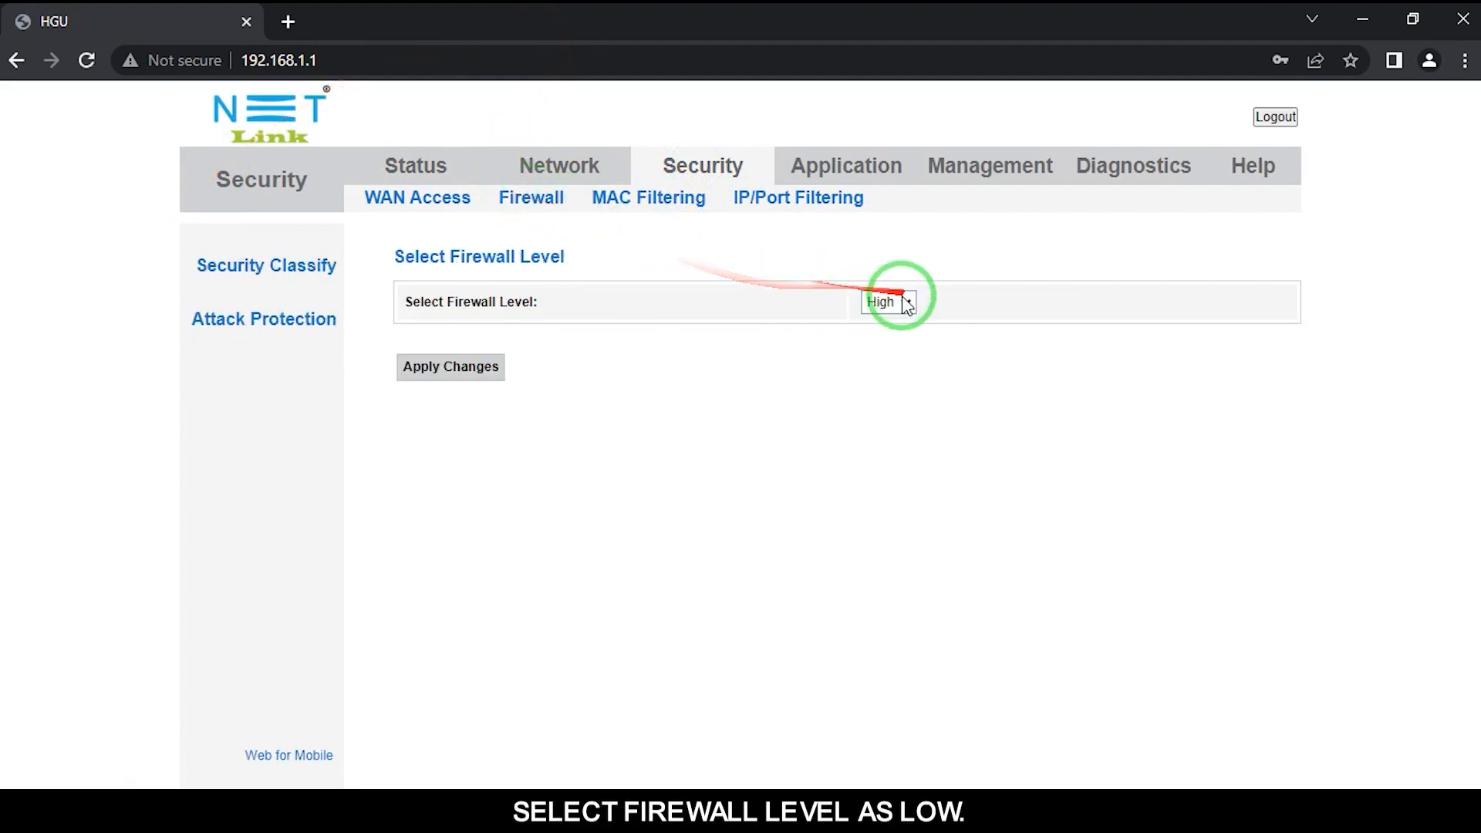
{"action": "left_click", "coordinate": [900, 302]}
{"action": "left_click", "coordinate": [893, 325]}
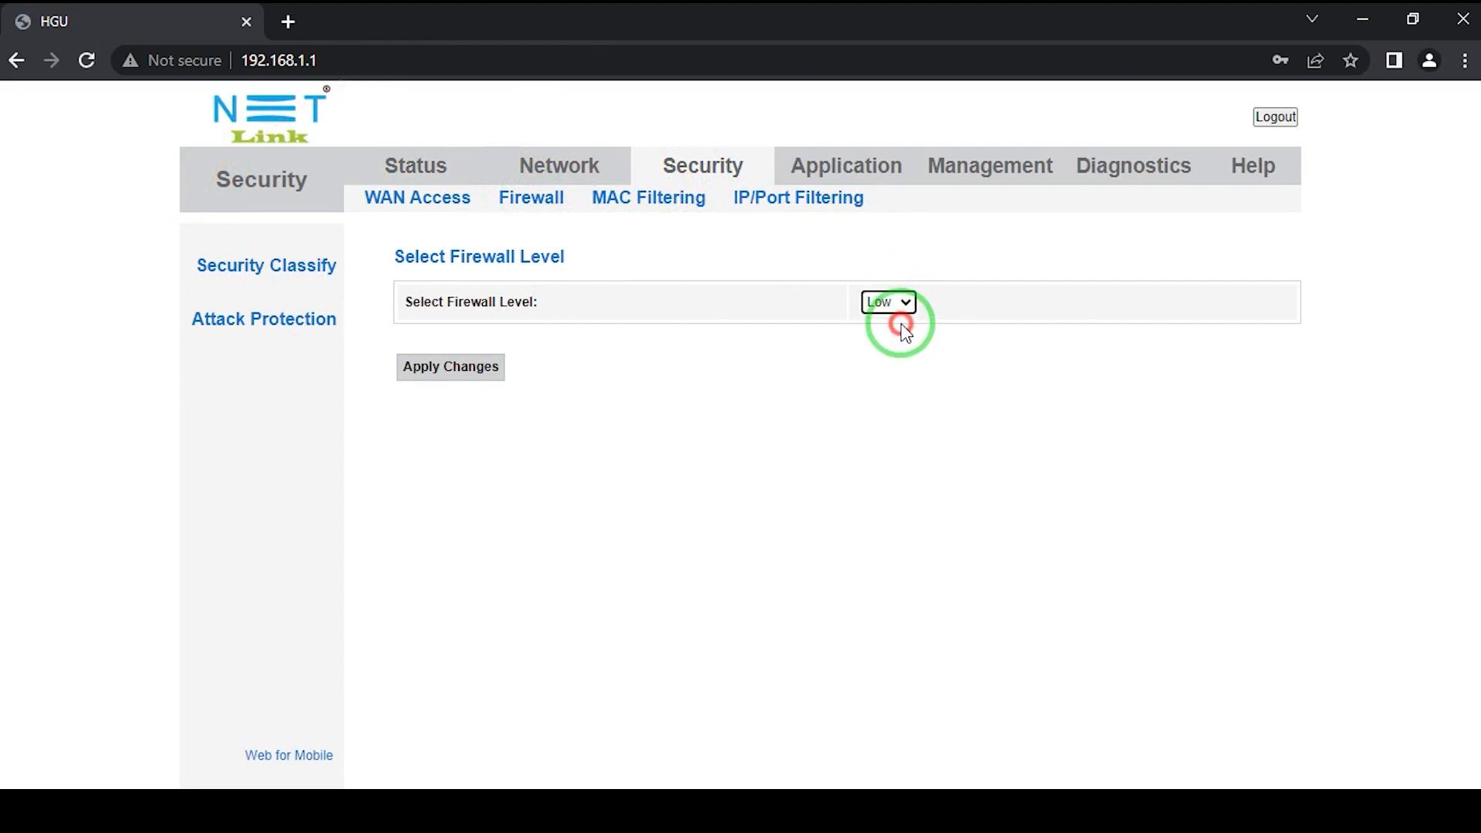
{"action": "left_click", "coordinate": [405, 371]}
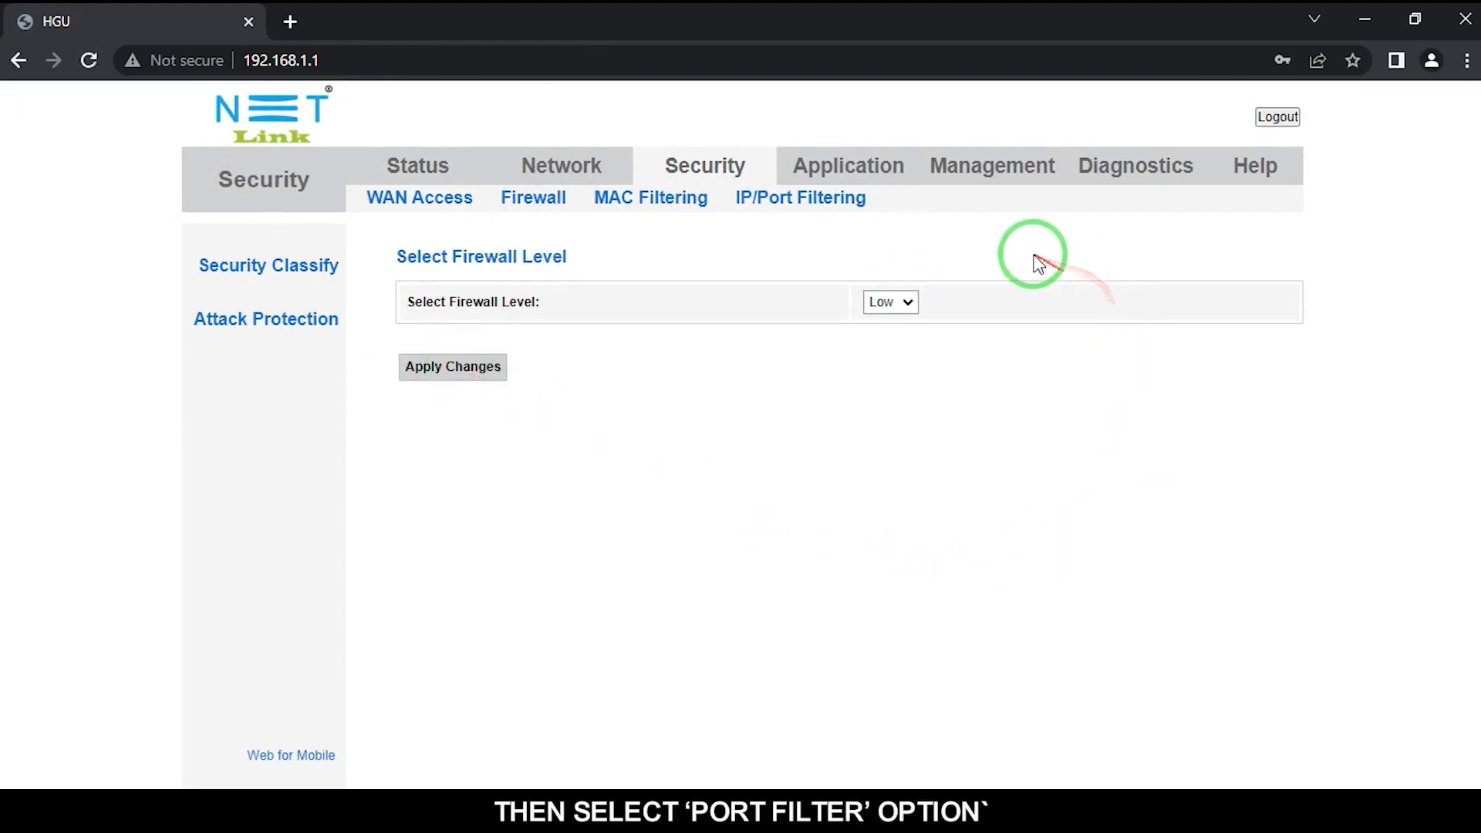
In Common Filtering, allow Telnet from WAN with remote host 192.168.1.200 and submit
{"action": "left_click", "coordinate": [829, 211]}
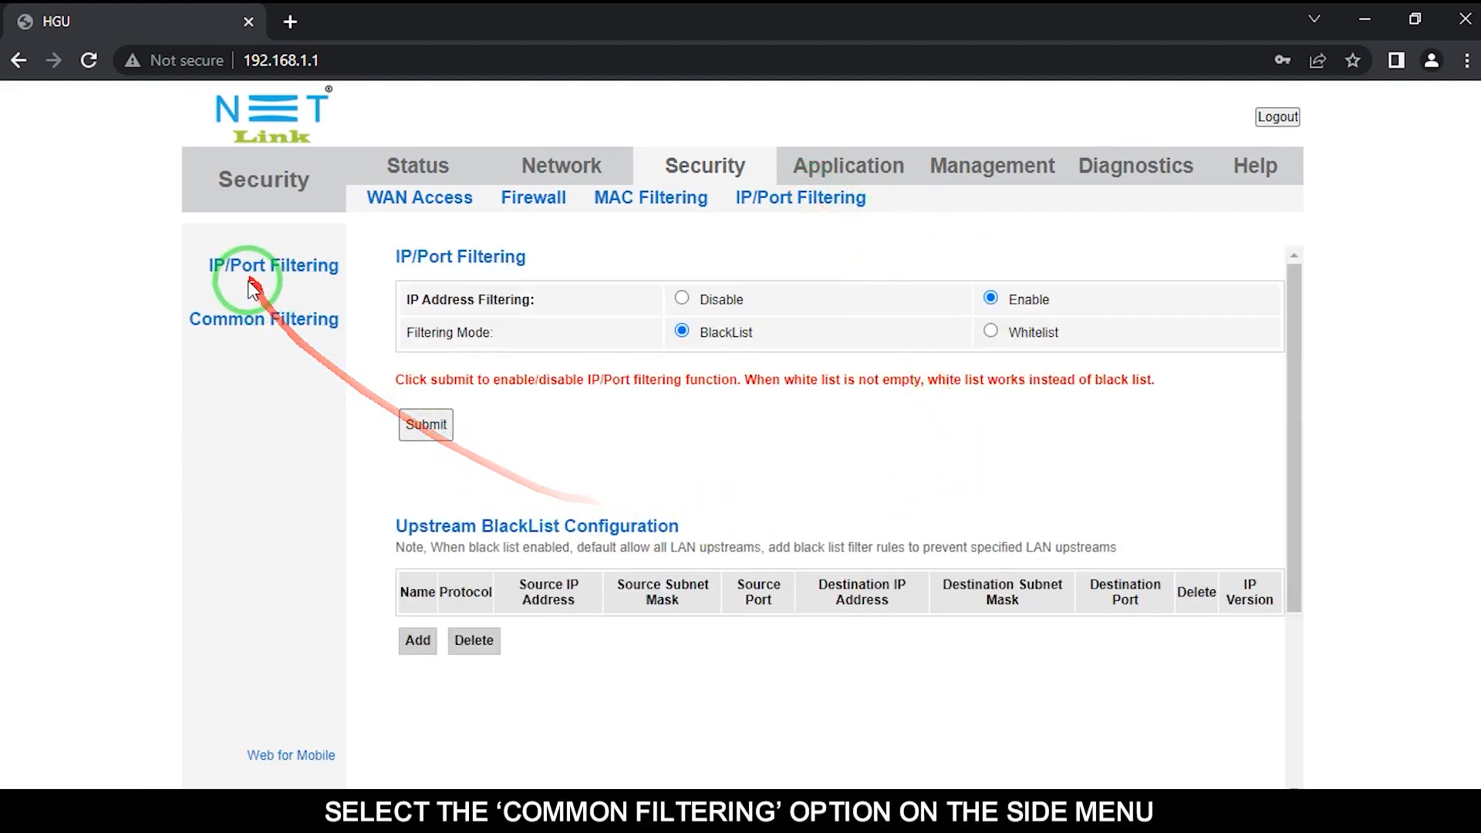
{"action": "left_click", "coordinate": [252, 323]}
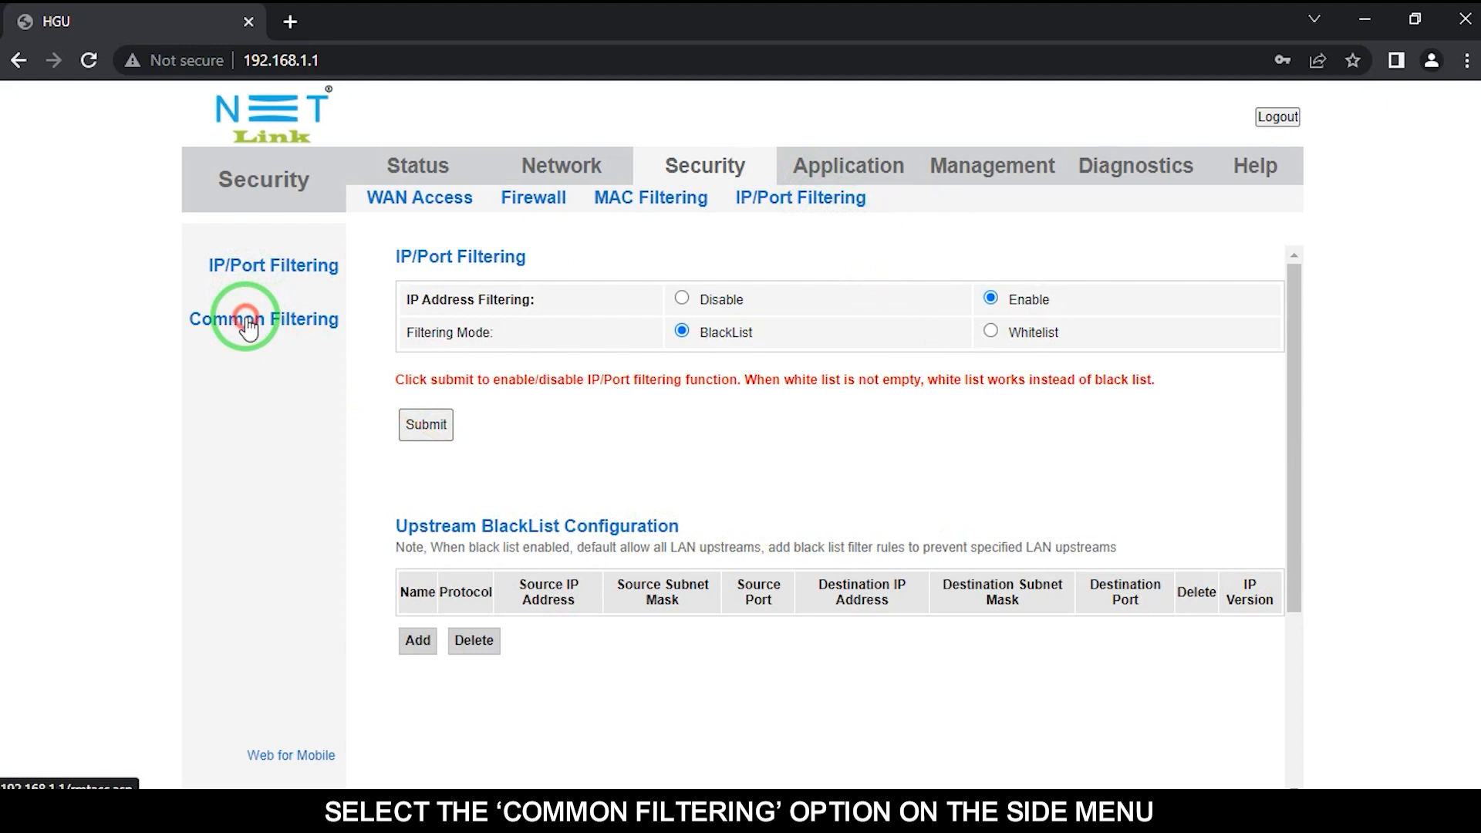
{"action": "left_click", "coordinate": [853, 340]}
{"action": "left_click", "coordinate": [1159, 340]}
{"action": "type", "text": "192.1"}
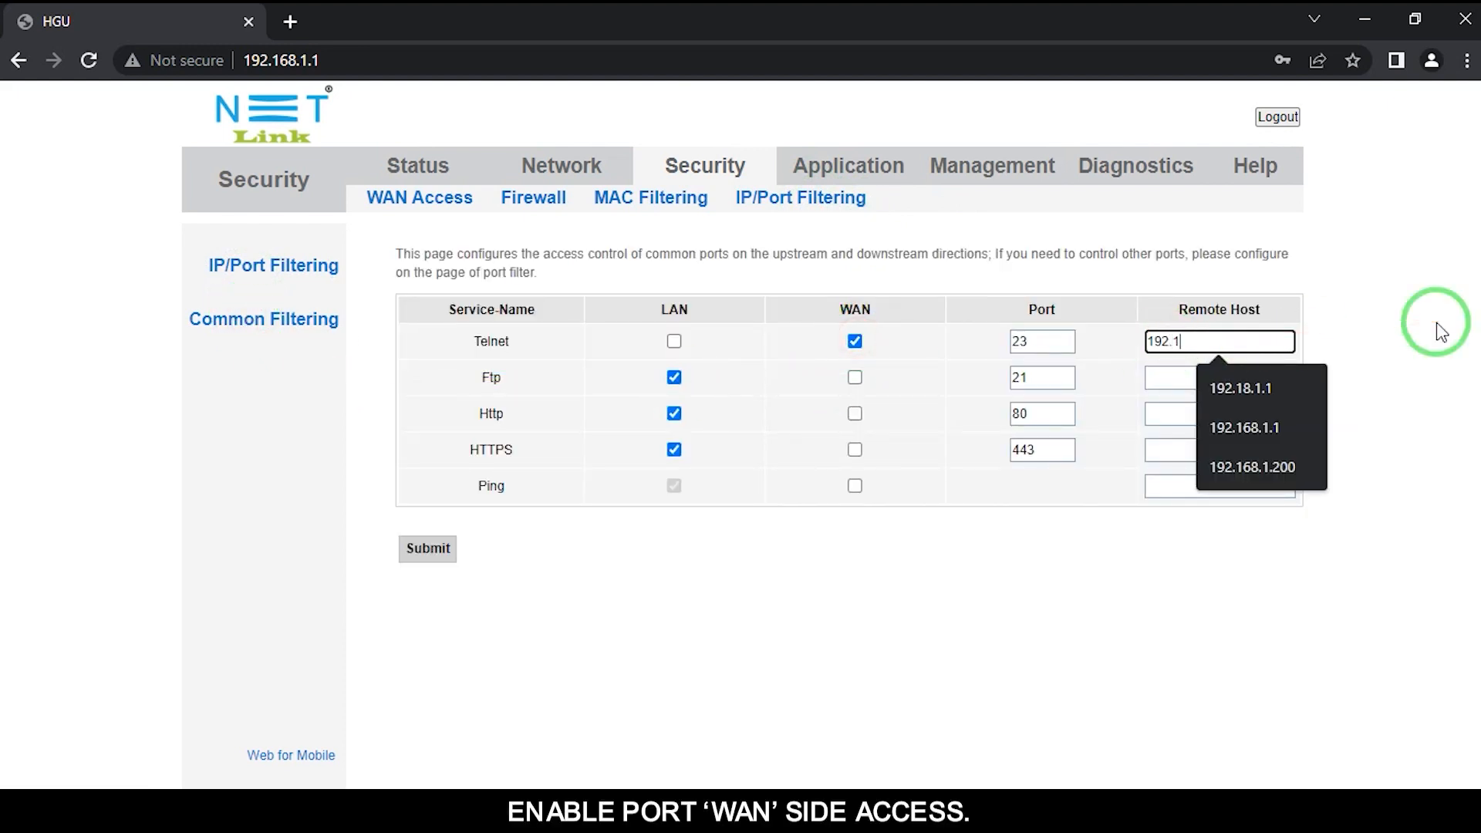
{"action": "type", "text": "68.1.200"}
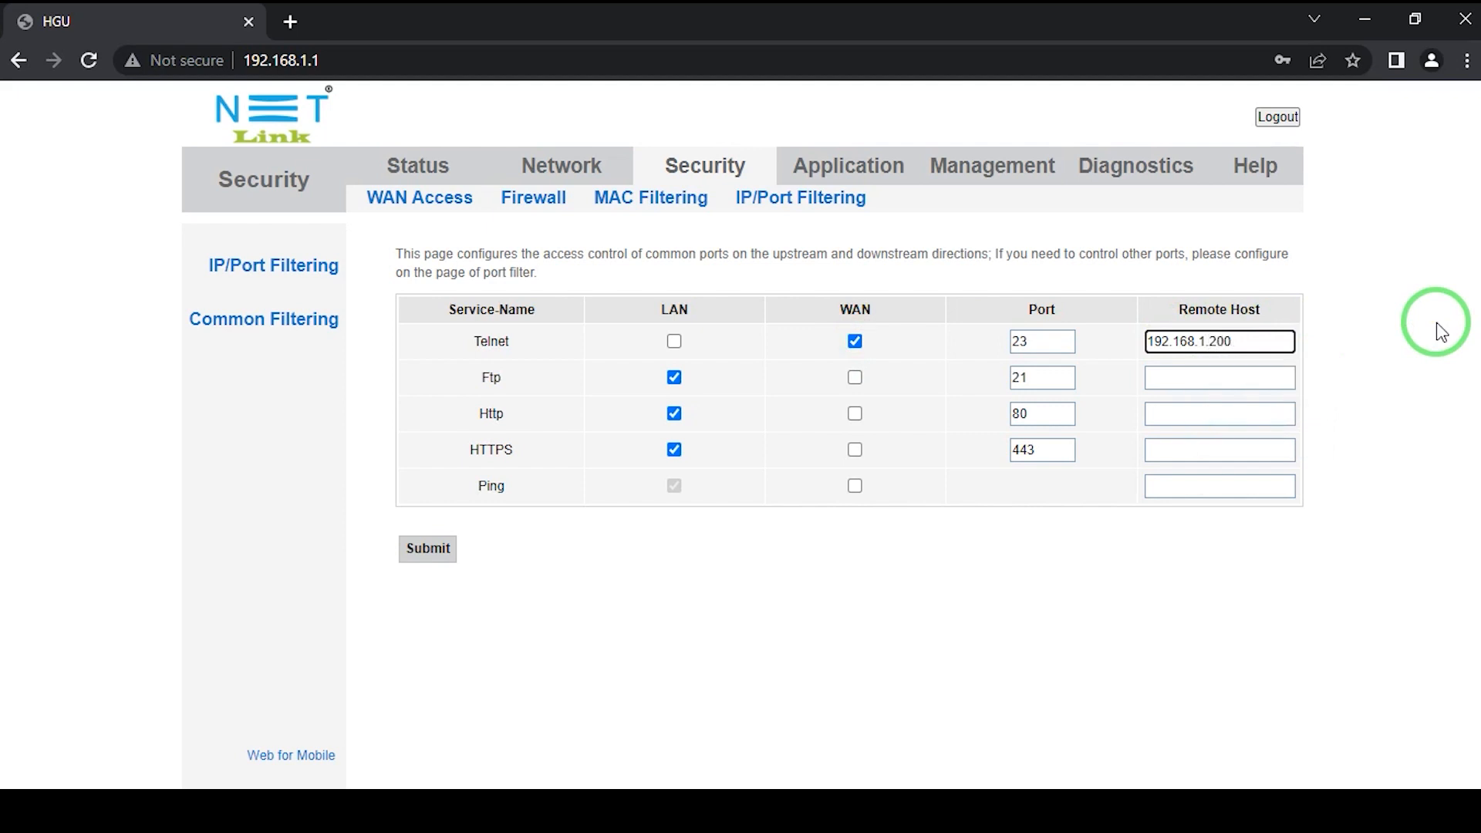
{"action": "left_click", "coordinate": [424, 556]}
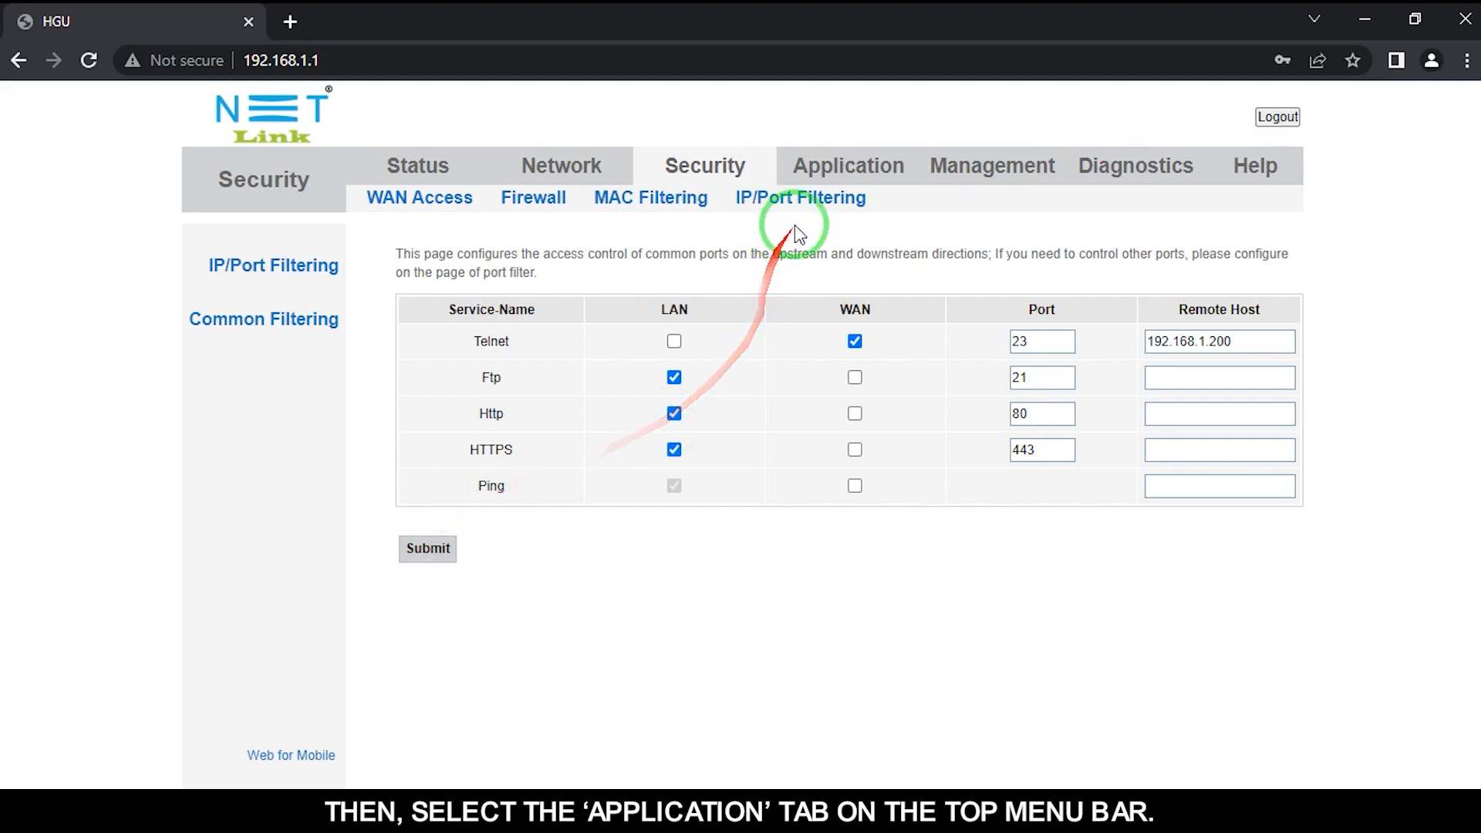
Go to Application > Advance NAT > Virtual Server to reach the empty rule list
{"action": "left_click", "coordinate": [828, 168]}
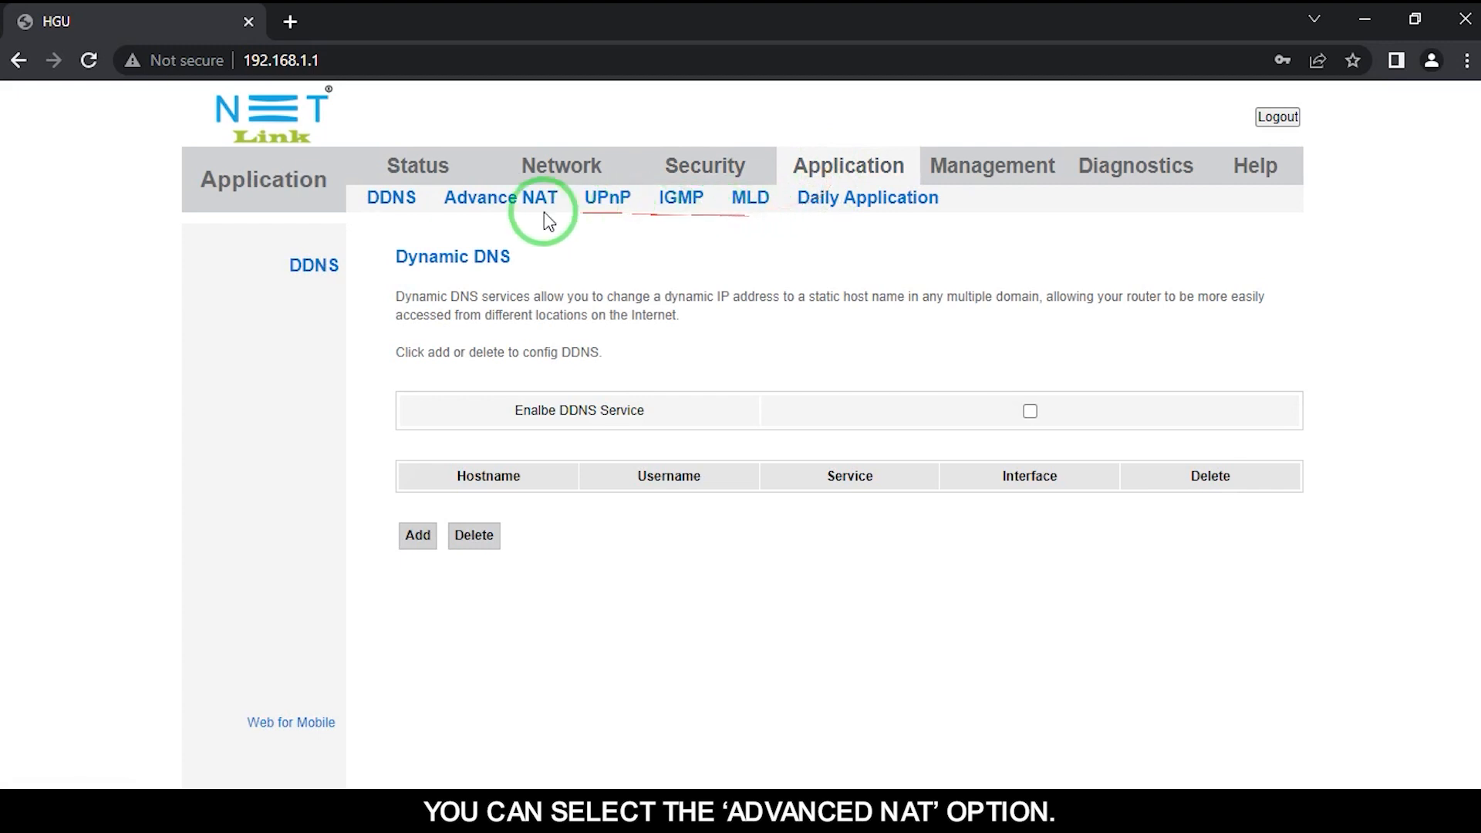
{"action": "left_click", "coordinate": [495, 207]}
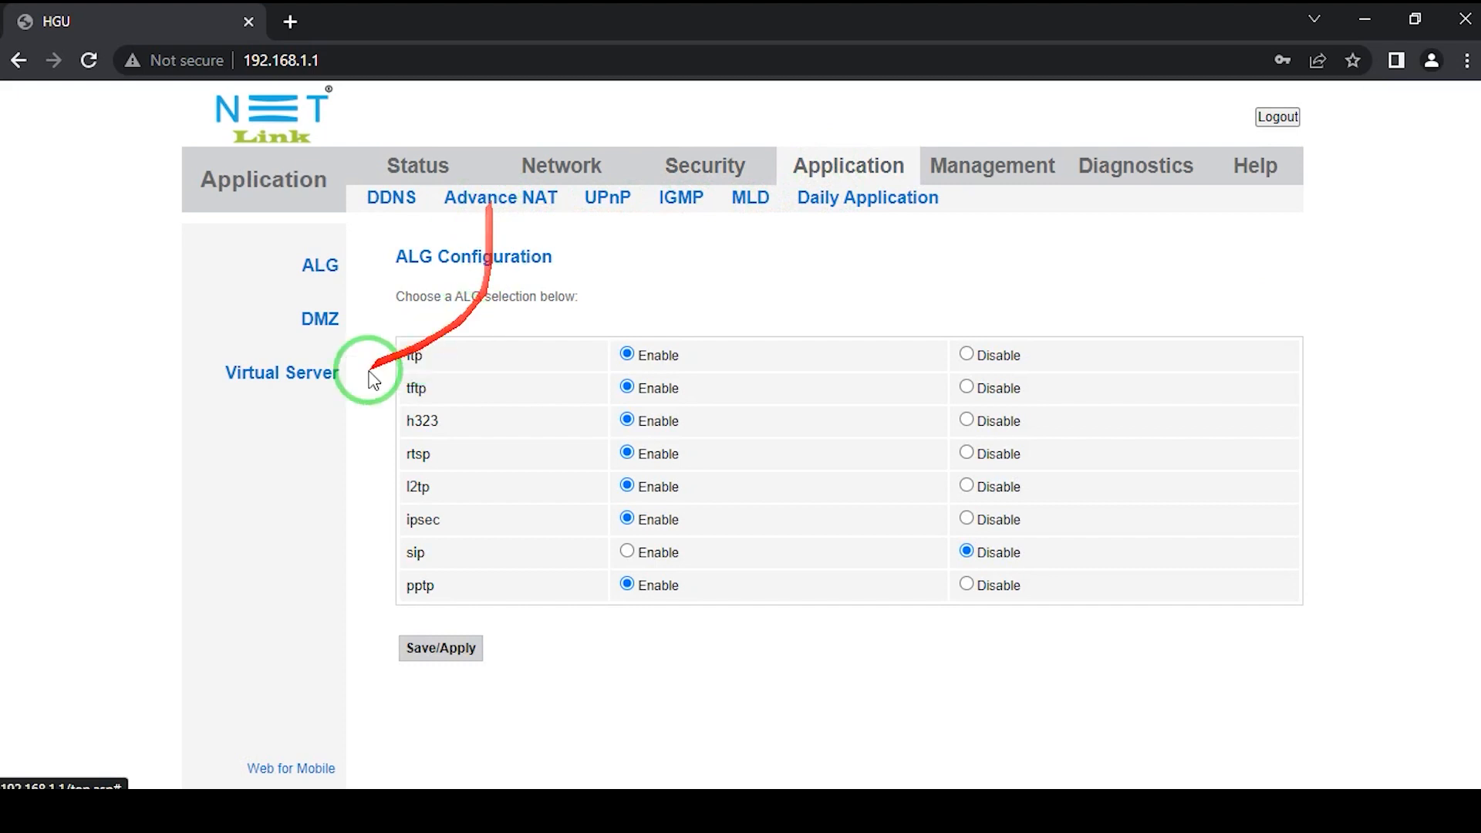
{"action": "left_click", "coordinate": [273, 382]}
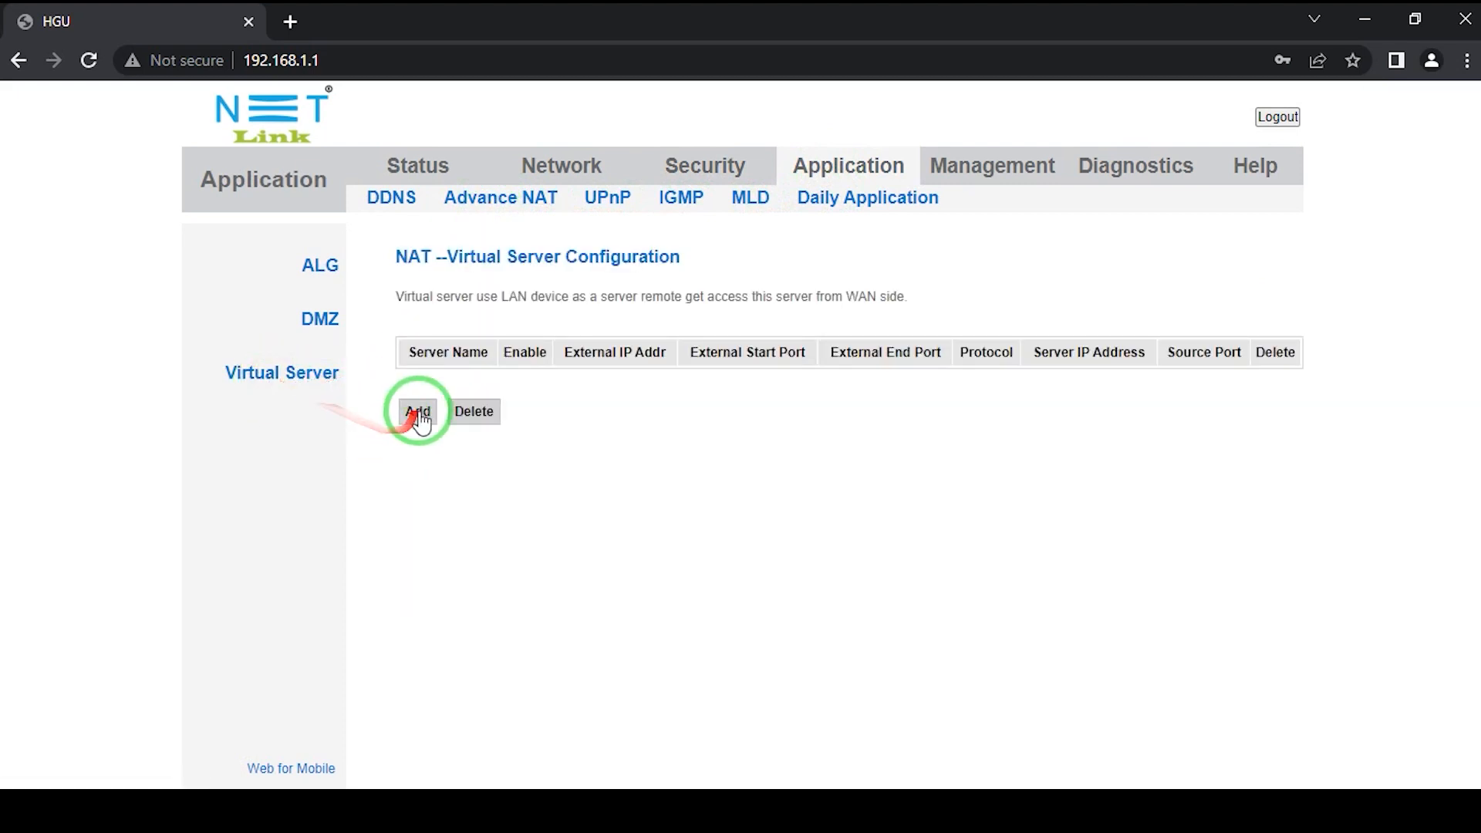
Add a new rule with custom server name OltRemote and begin the server IP
{"action": "left_click", "coordinate": [418, 414]}
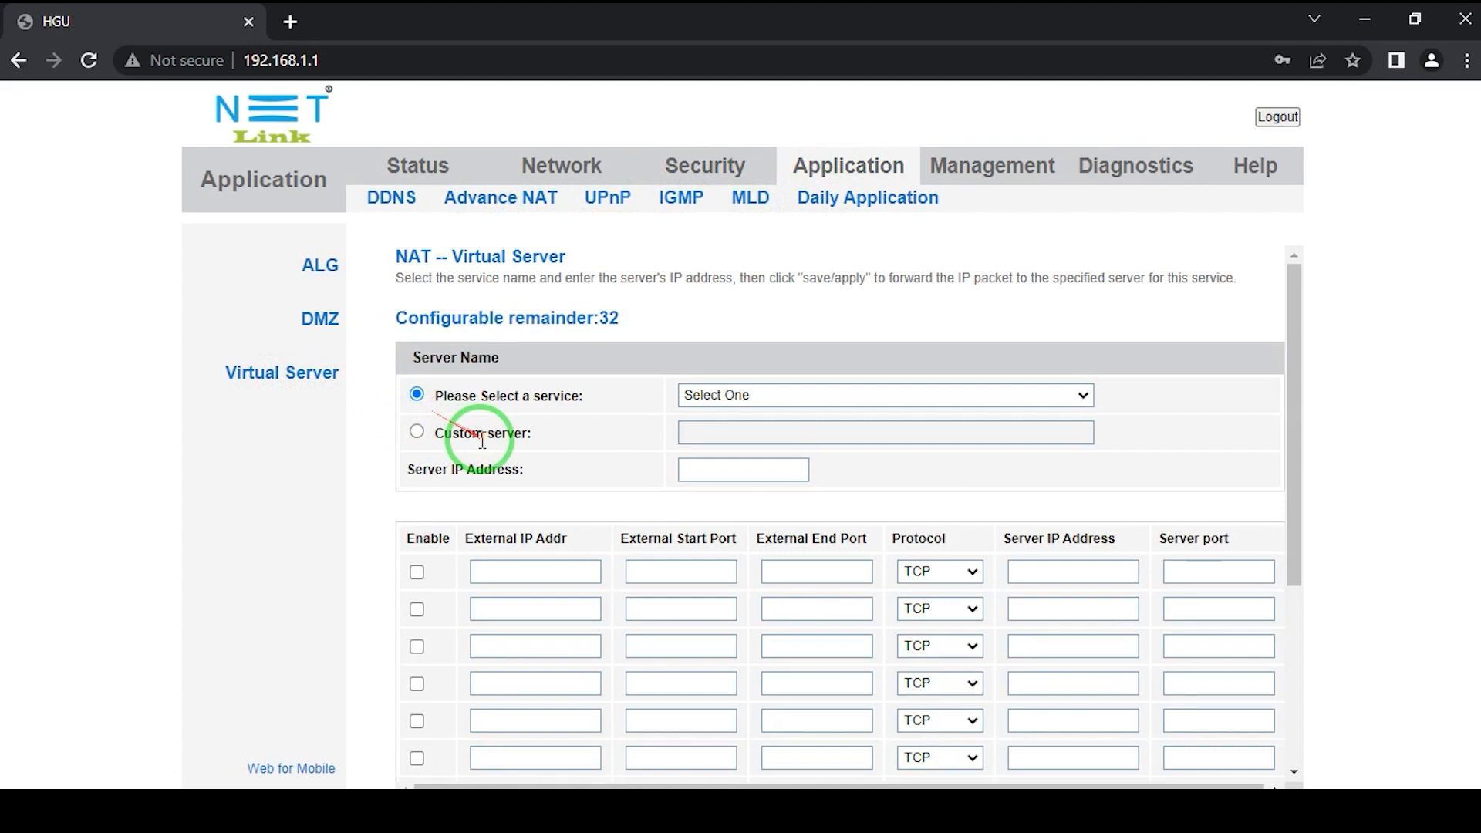
{"action": "left_click", "coordinate": [416, 432]}
{"action": "left_click", "coordinate": [730, 433]}
{"action": "type", "text": "Olt"}
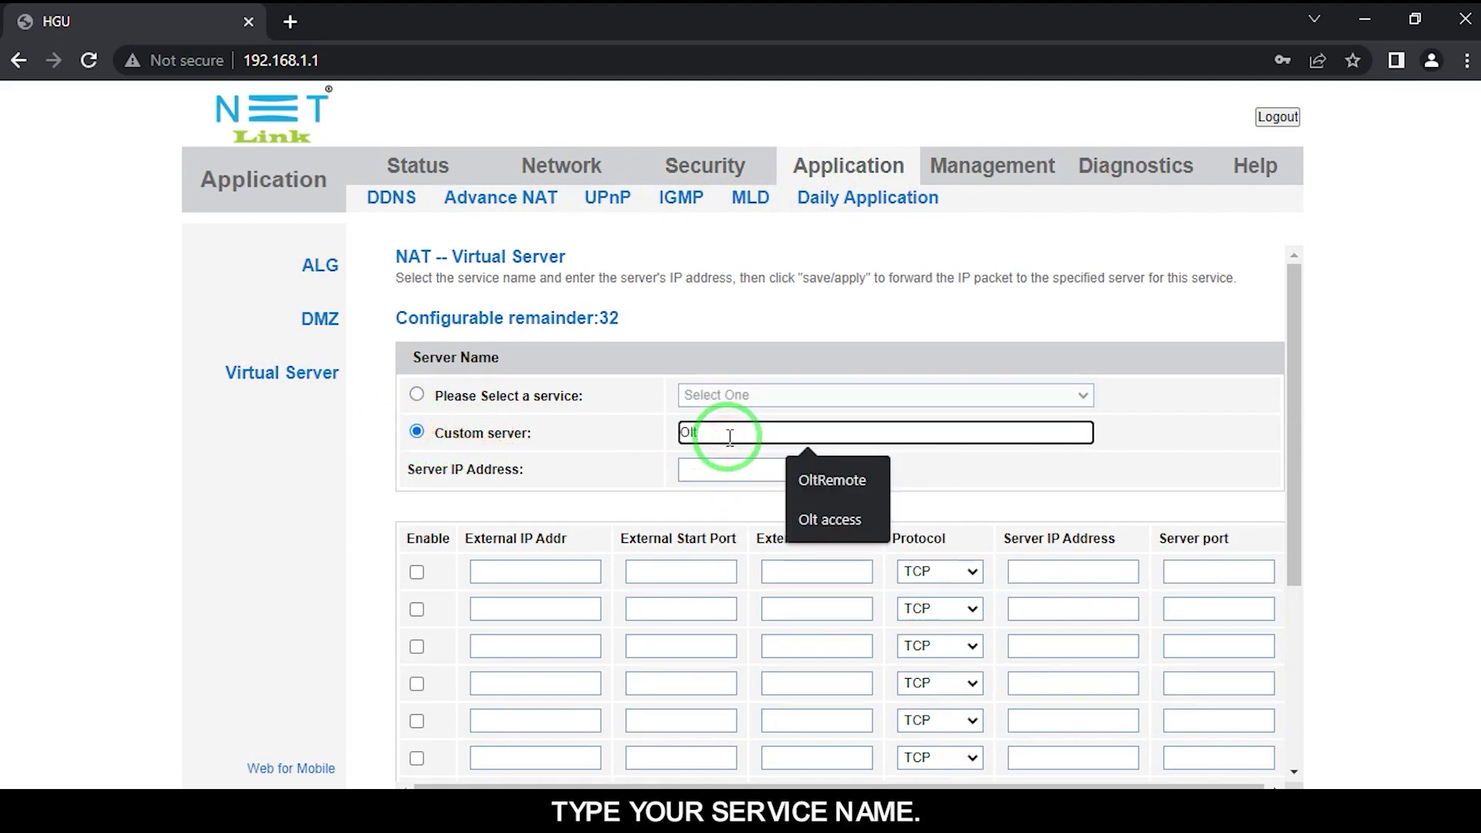
{"action": "type", "text": "remote"}
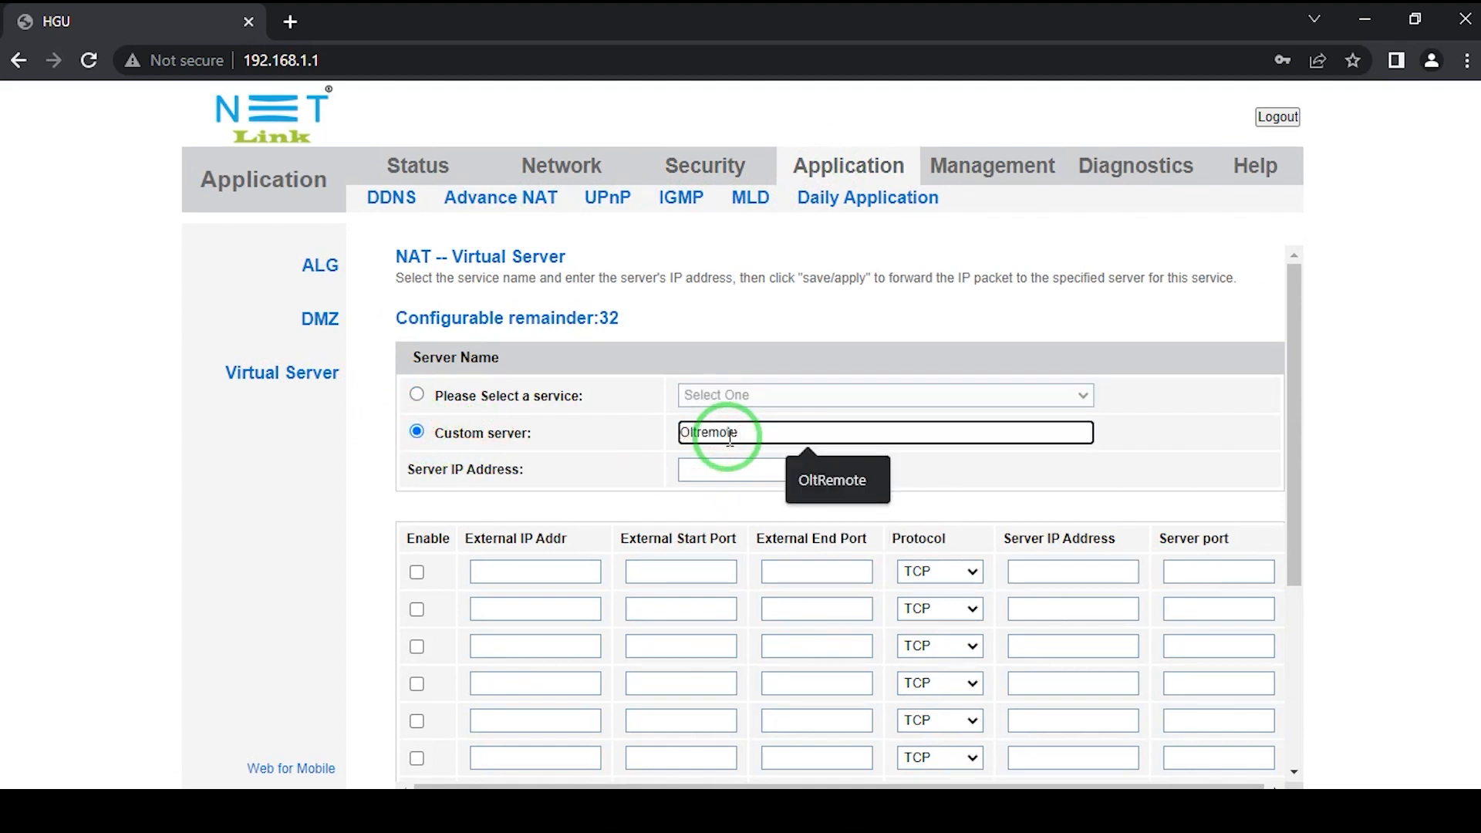
{"action": "left_click", "coordinate": [850, 479]}
{"action": "left_click", "coordinate": [725, 470]}
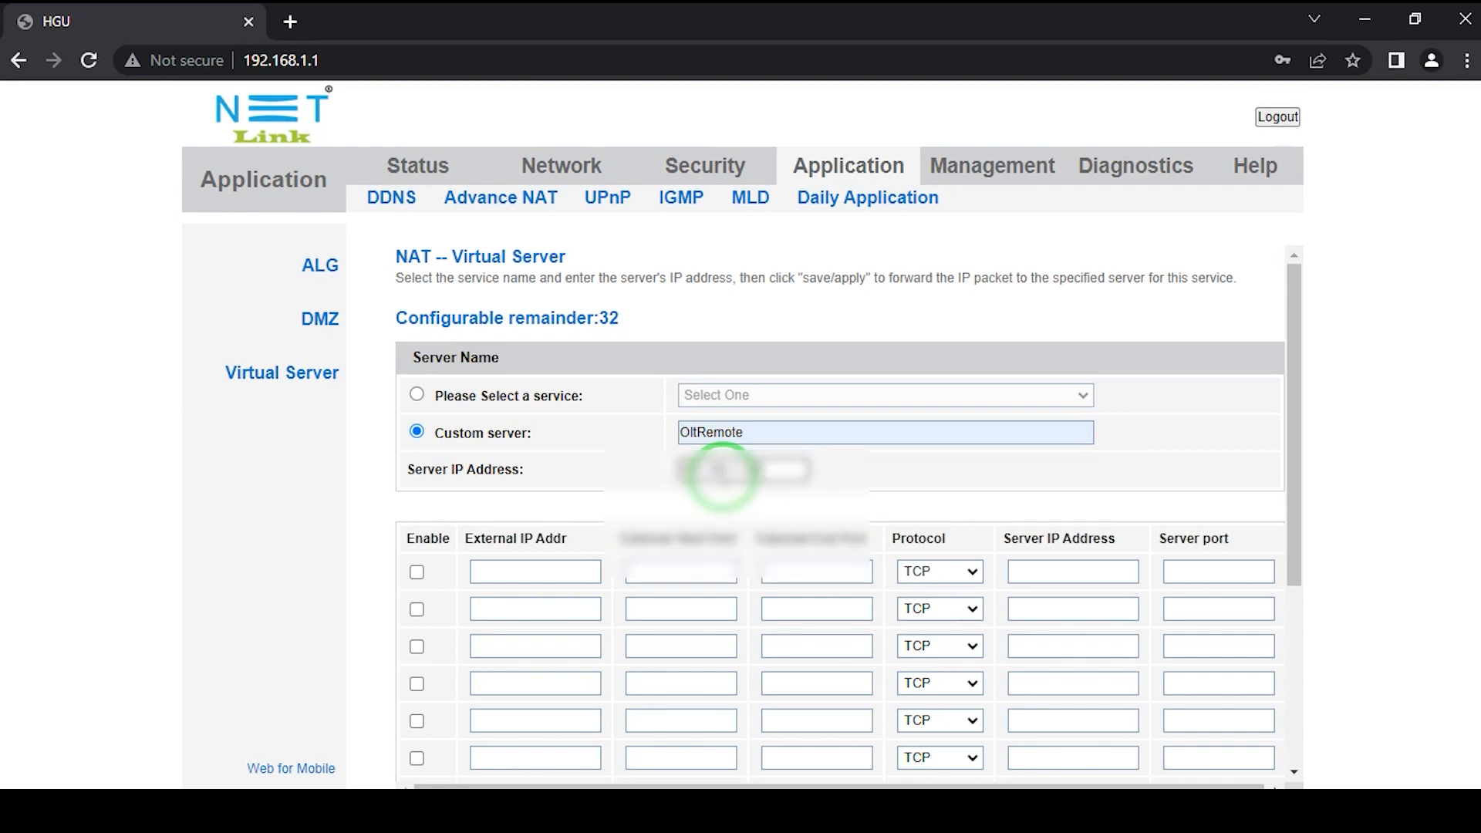
Enable the first mapping row with external ports 80–80 and protocol TCP/UDP
{"action": "left_click", "coordinate": [417, 571]}
{"action": "left_click", "coordinate": [590, 570]}
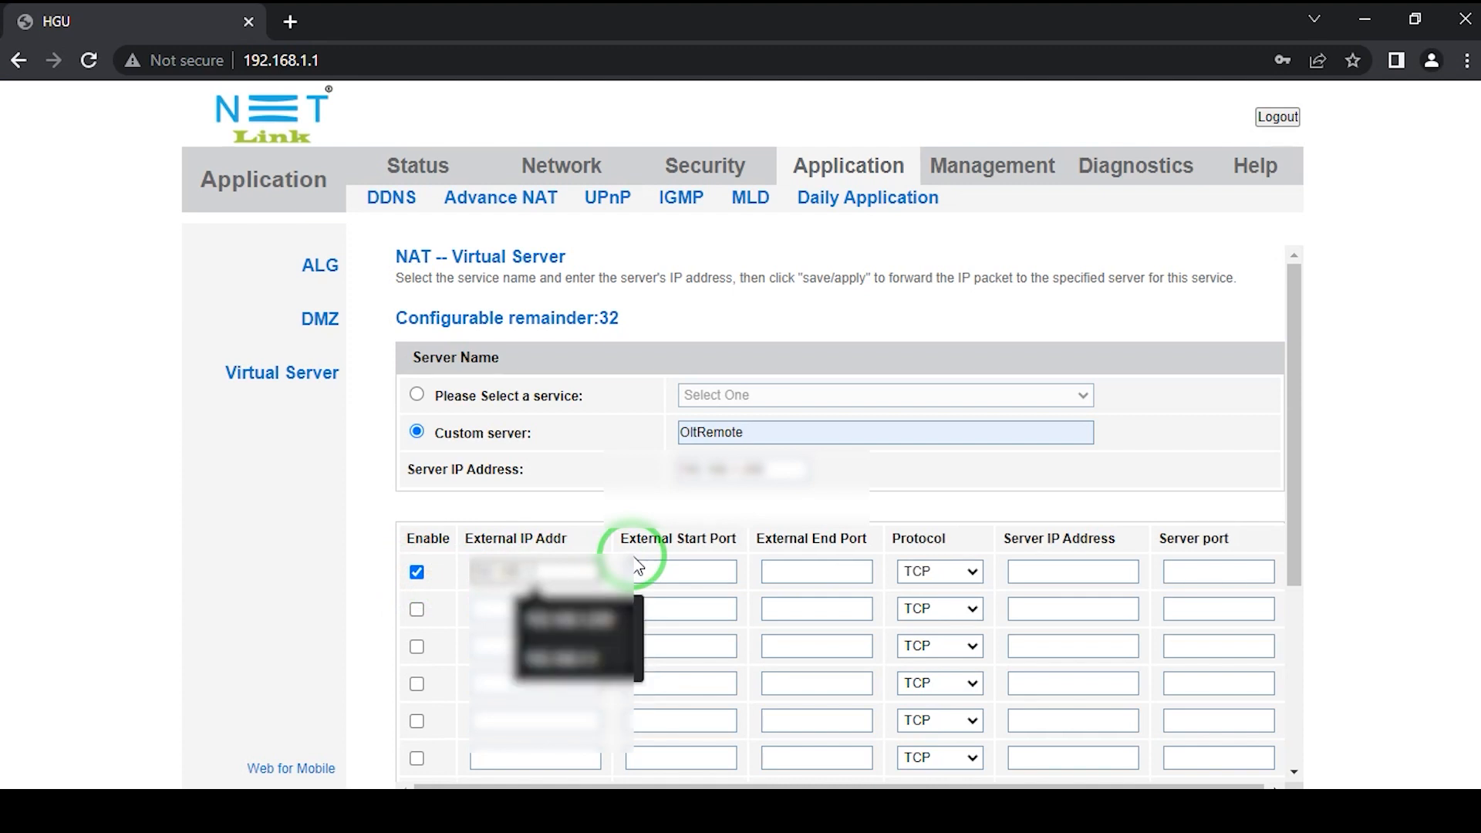
{"action": "left_click", "coordinate": [661, 571]}
{"action": "left_click", "coordinate": [679, 618]}
{"action": "left_click", "coordinate": [817, 572]}
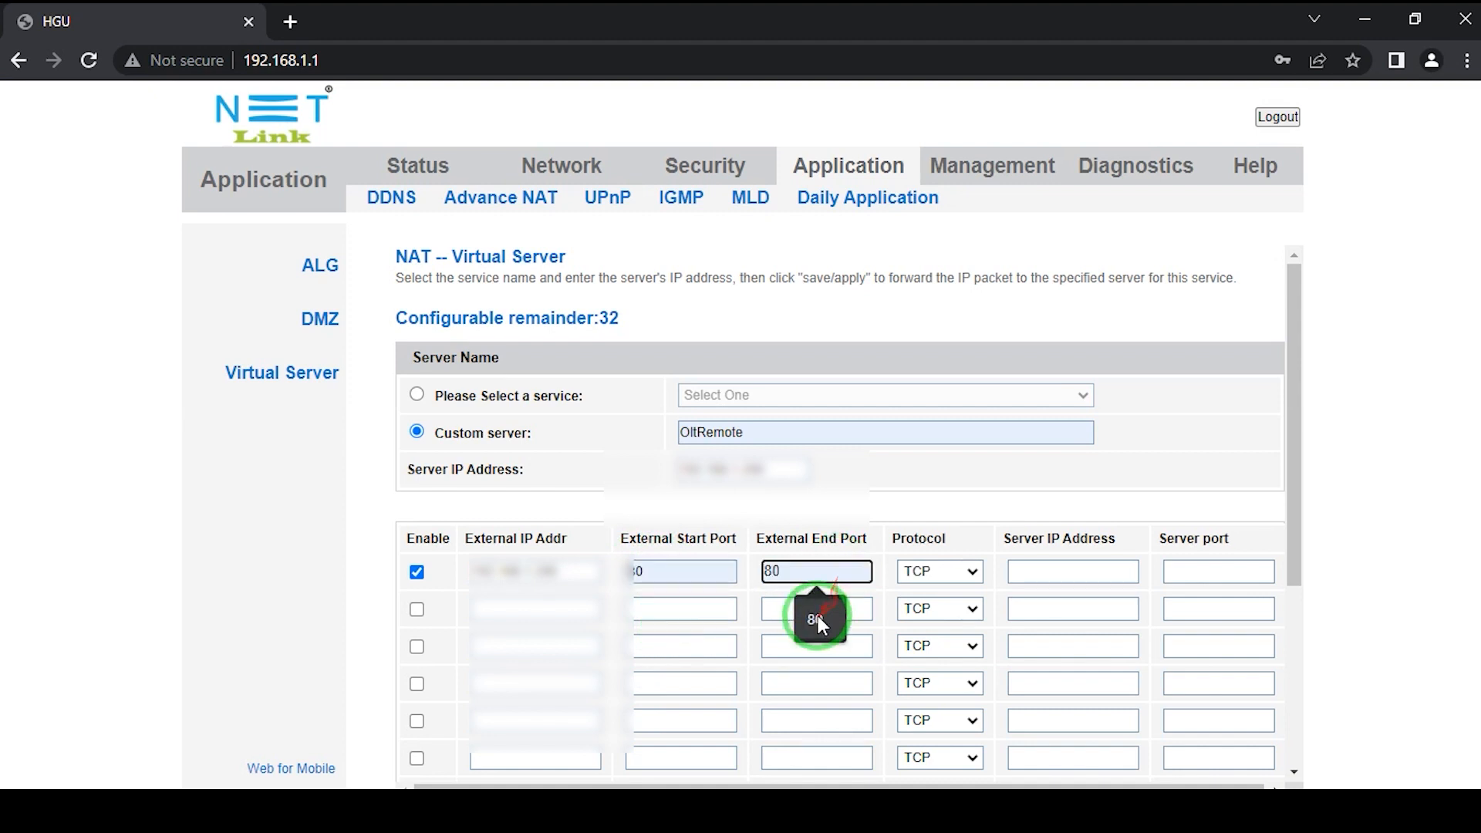
{"action": "left_click", "coordinate": [817, 618]}
{"action": "left_click", "coordinate": [969, 571]}
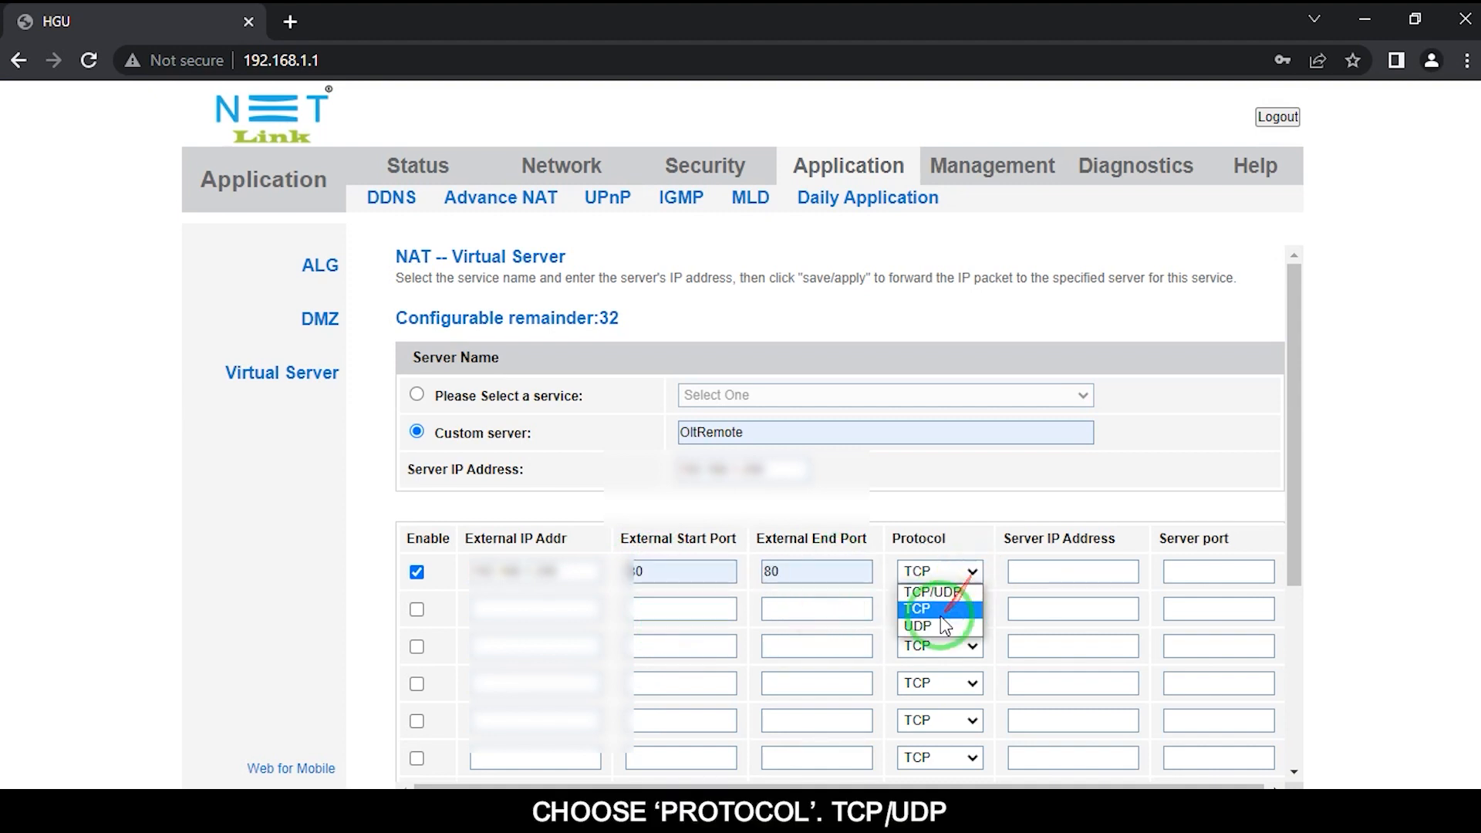
{"action": "left_click", "coordinate": [942, 591]}
Set the forwarding server IP to 192.168.1.200 with server port 80
{"action": "left_click", "coordinate": [1059, 571]}
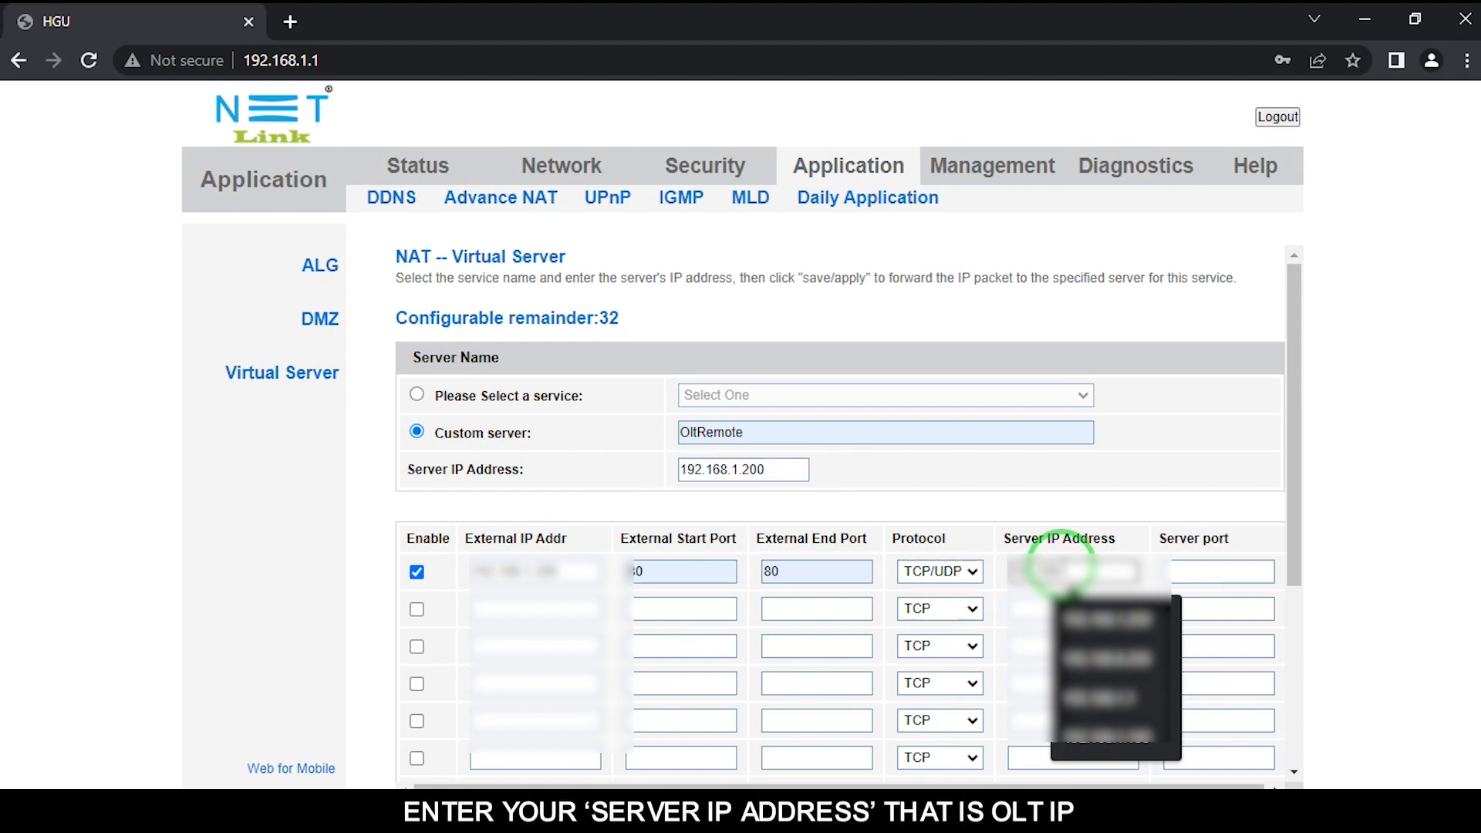
{"action": "left_click", "coordinate": [1088, 619]}
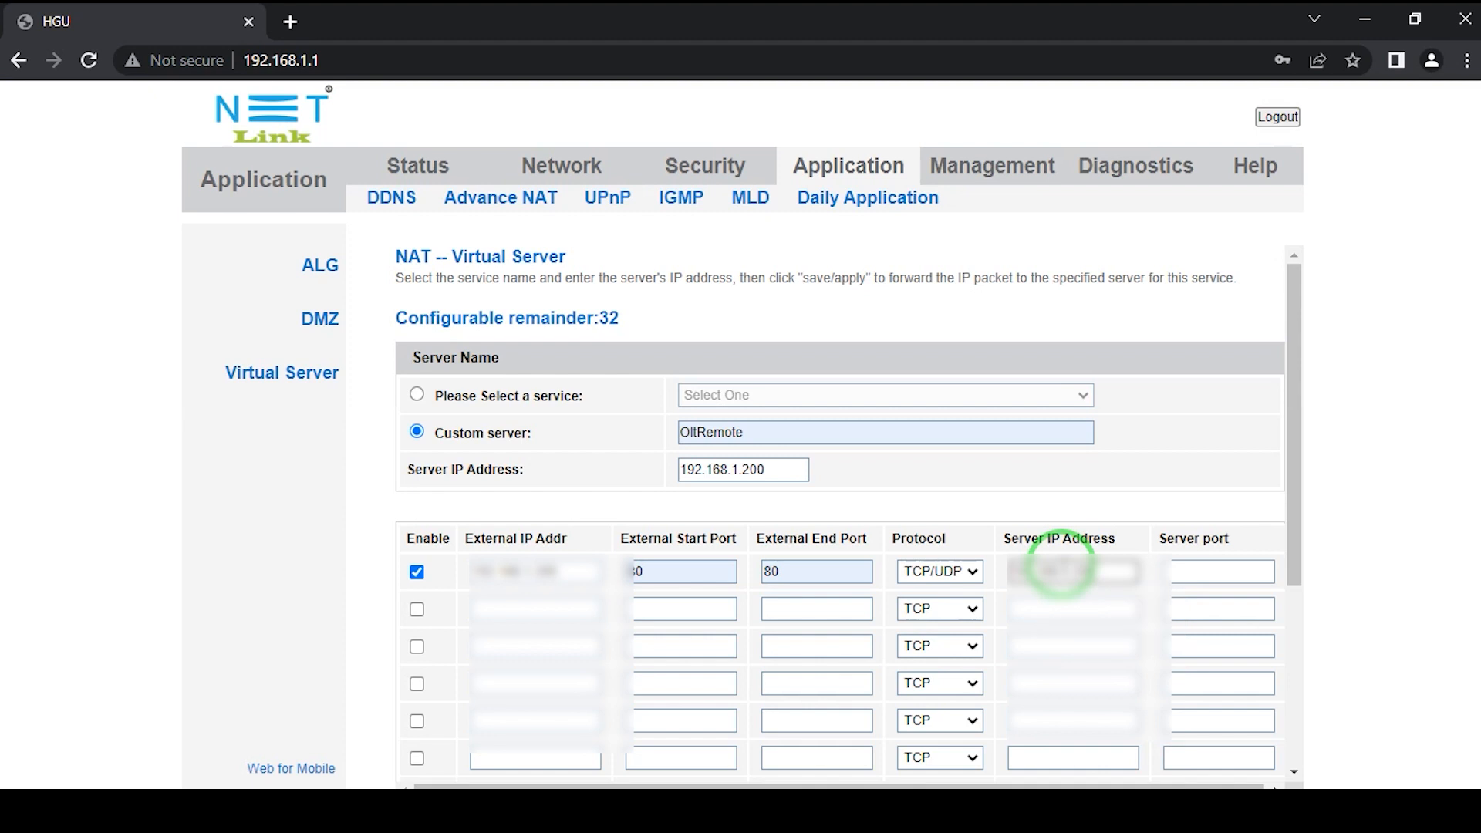
{"action": "left_click", "coordinate": [1202, 572]}
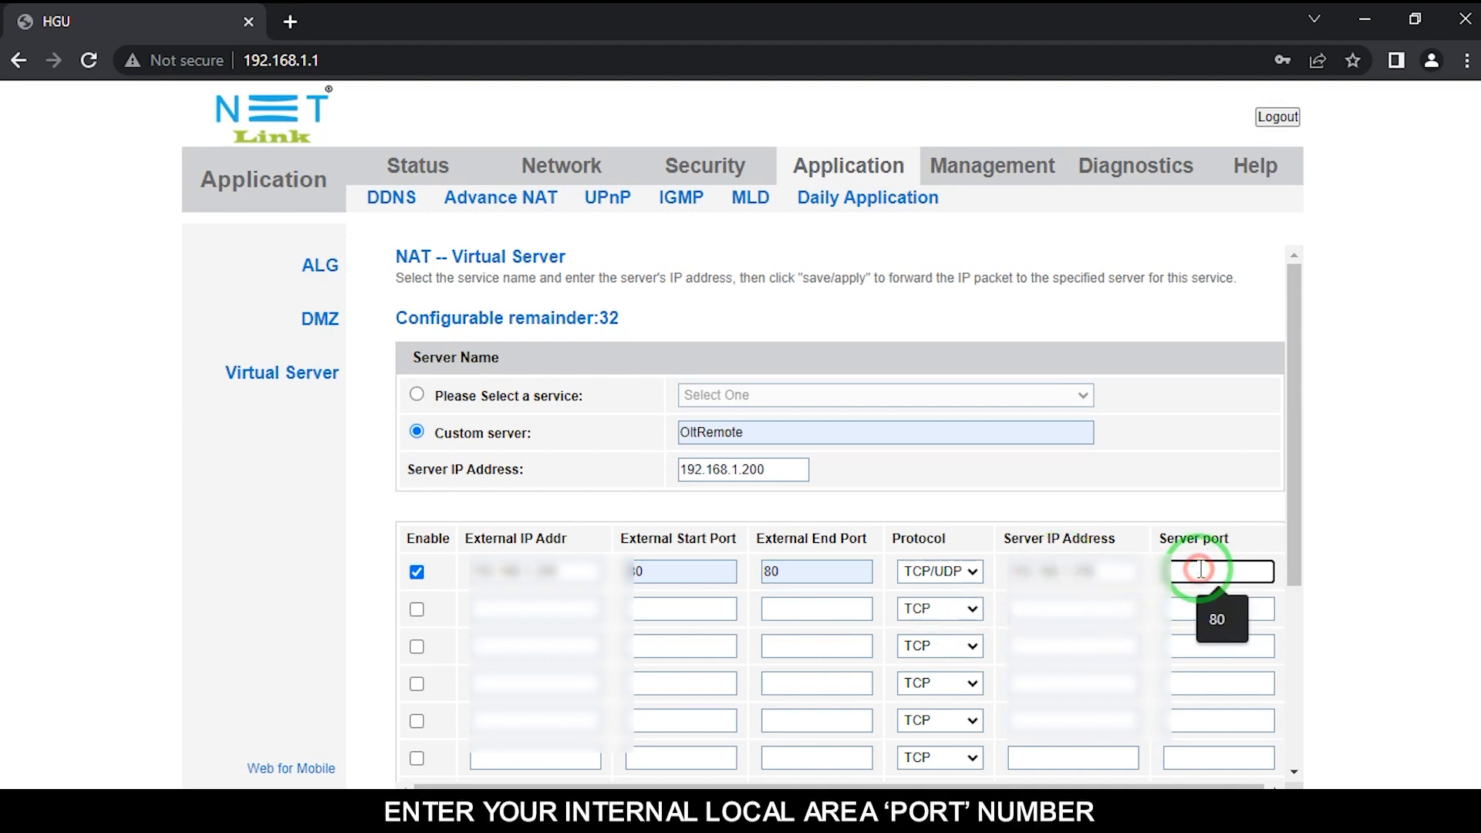
{"action": "left_click", "coordinate": [1215, 623]}
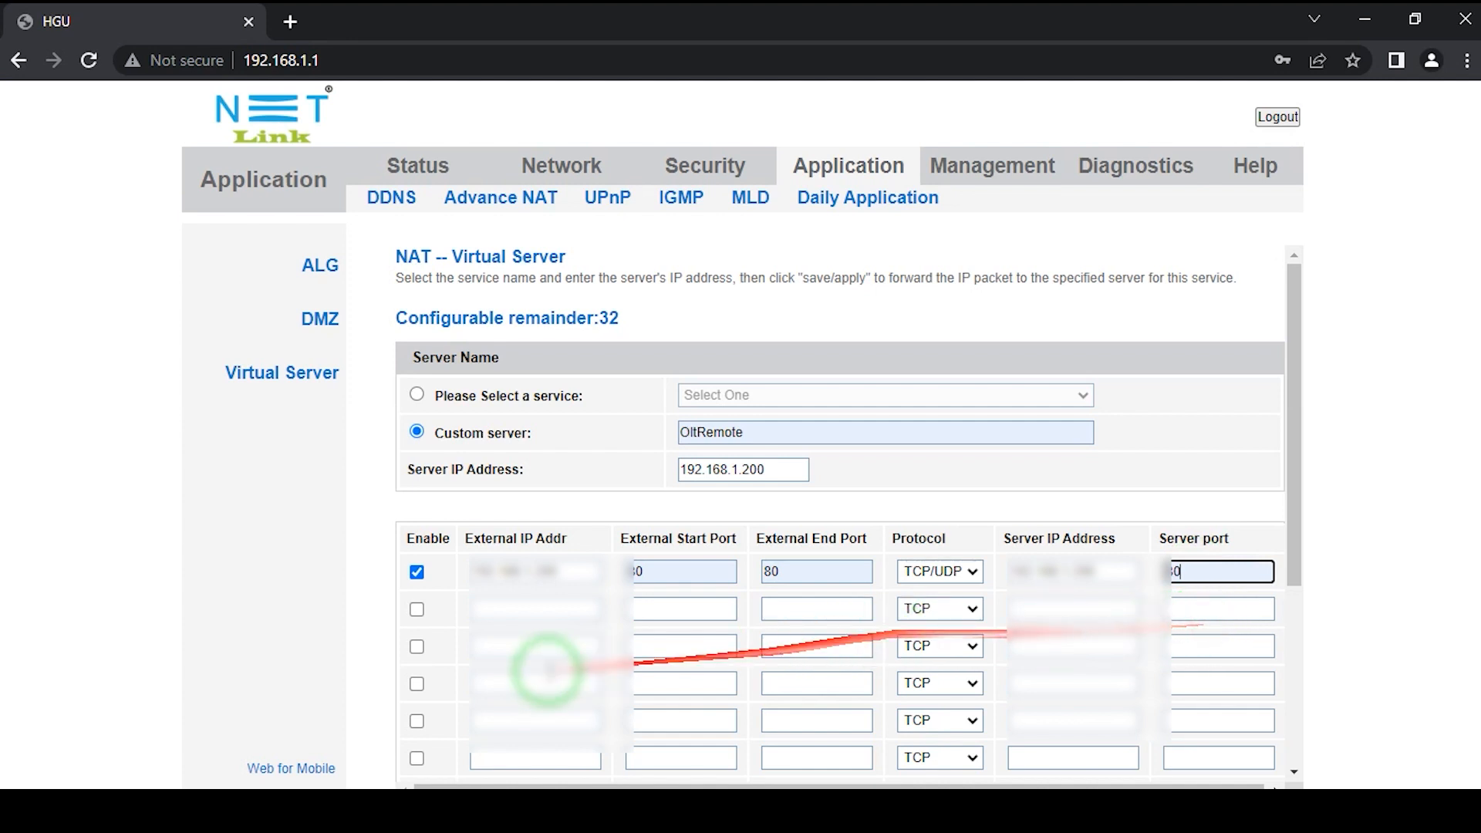
{"action": "scroll", "coordinate": [567, 673], "scroll_direction": "down", "scroll_amount": 3}
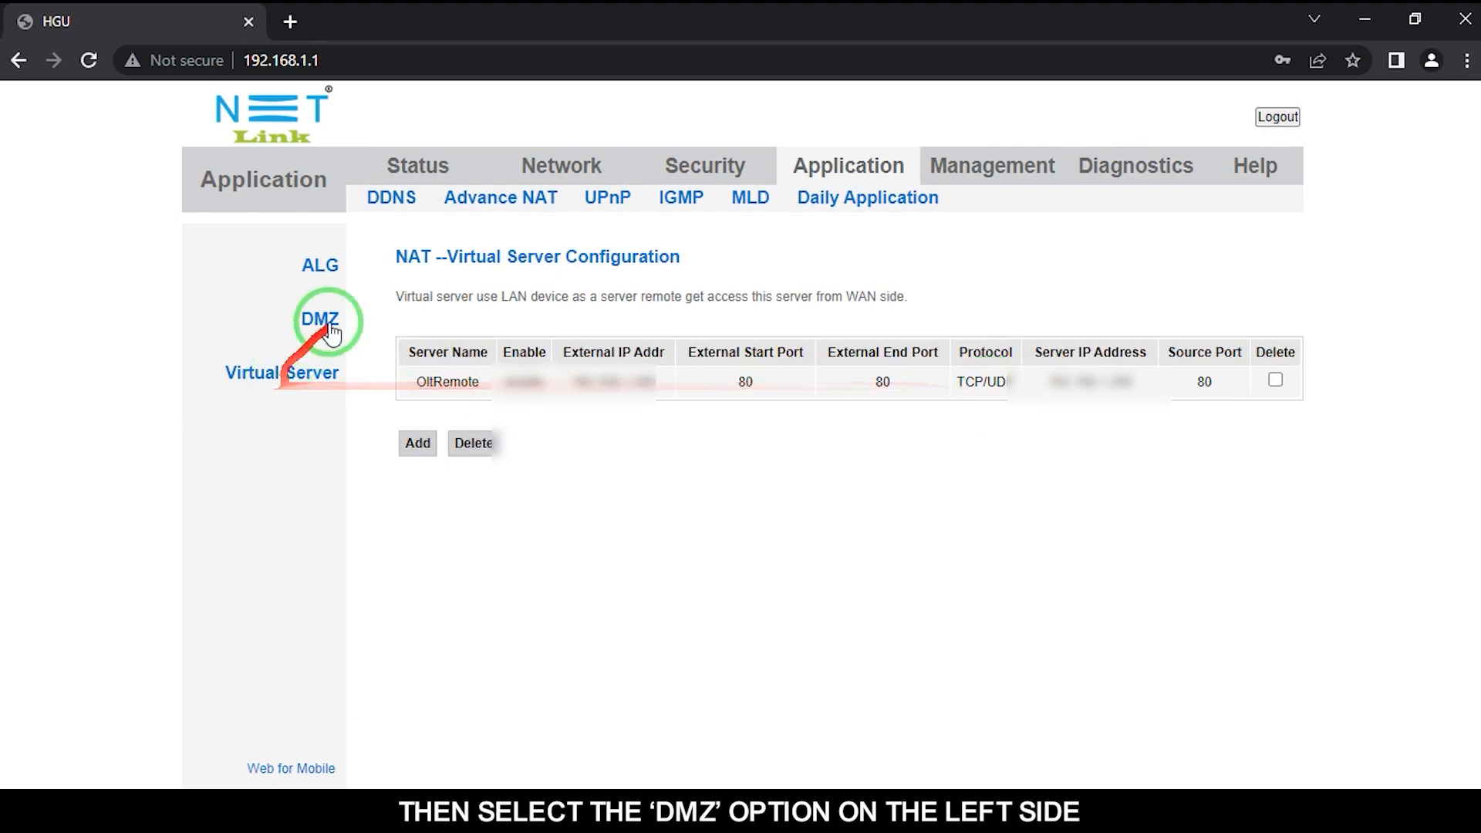
Enable the DMZ host, replace its IP with the ONT's address and save
{"action": "left_click", "coordinate": [314, 319]}
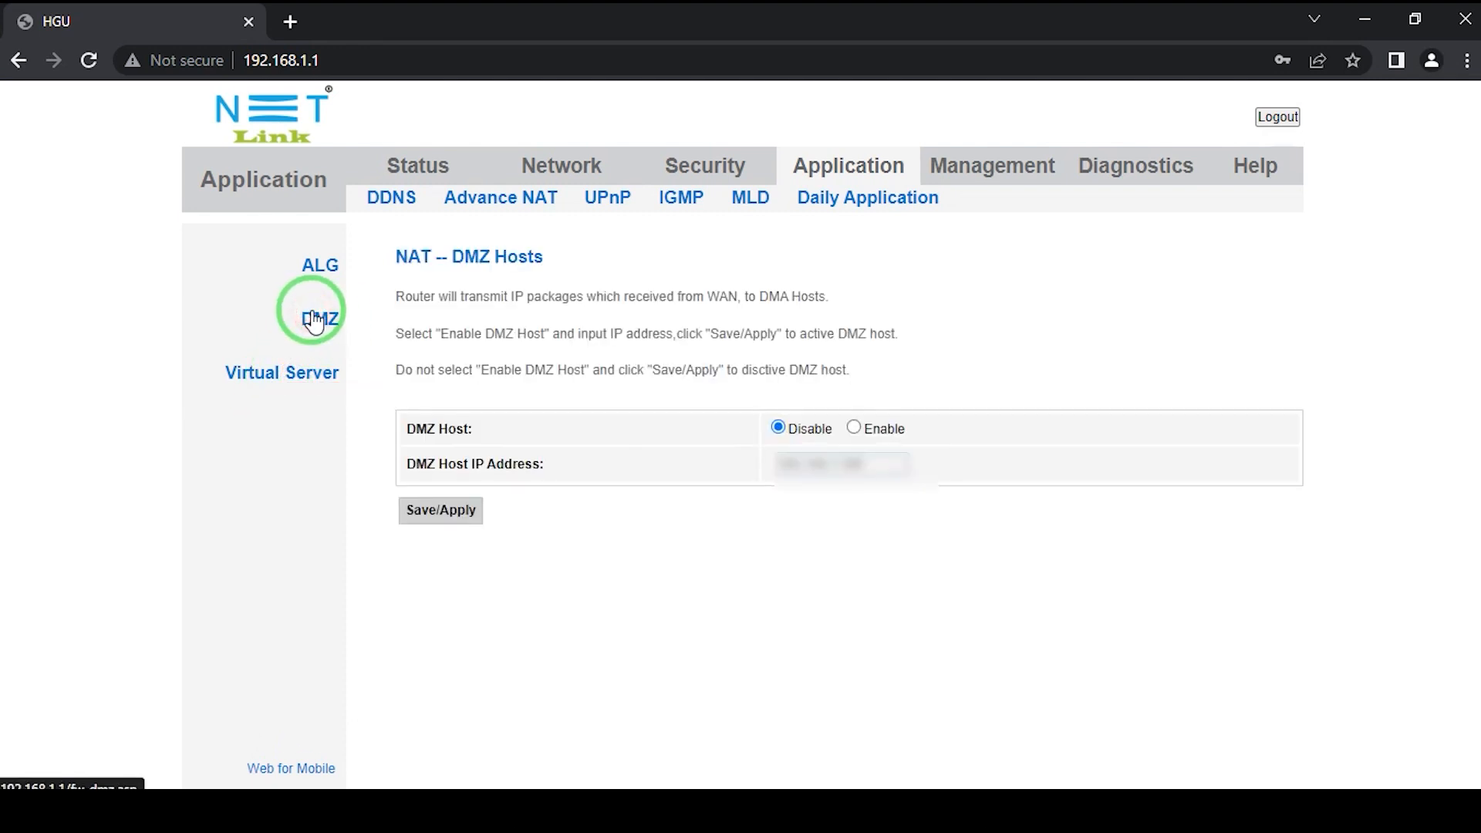
{"action": "left_click", "coordinate": [854, 427]}
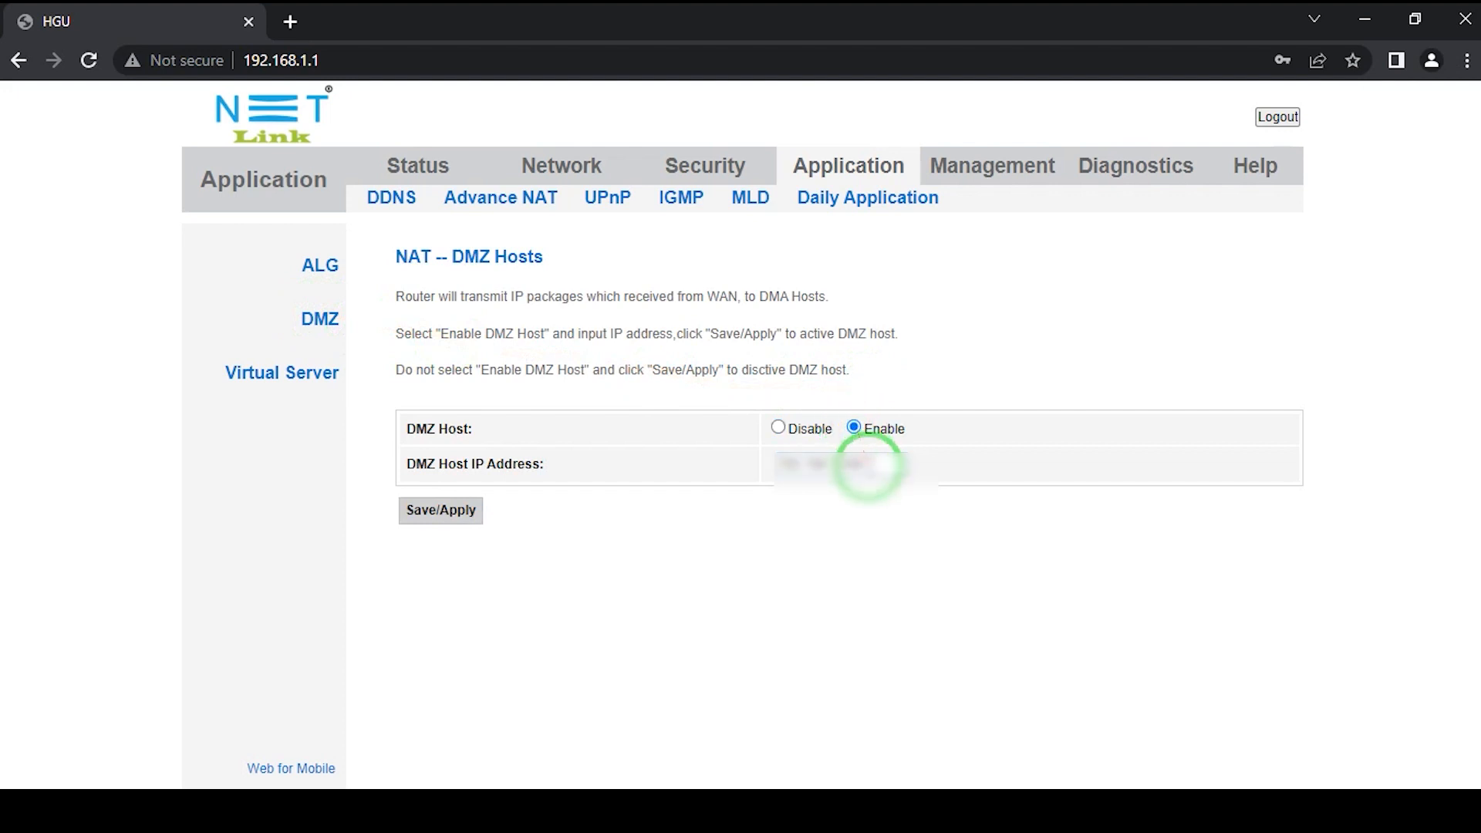
{"action": "left_click_drag", "start_coordinate": [869, 465], "coordinate": [677, 472]}
{"action": "key", "text": "BackSpace"}
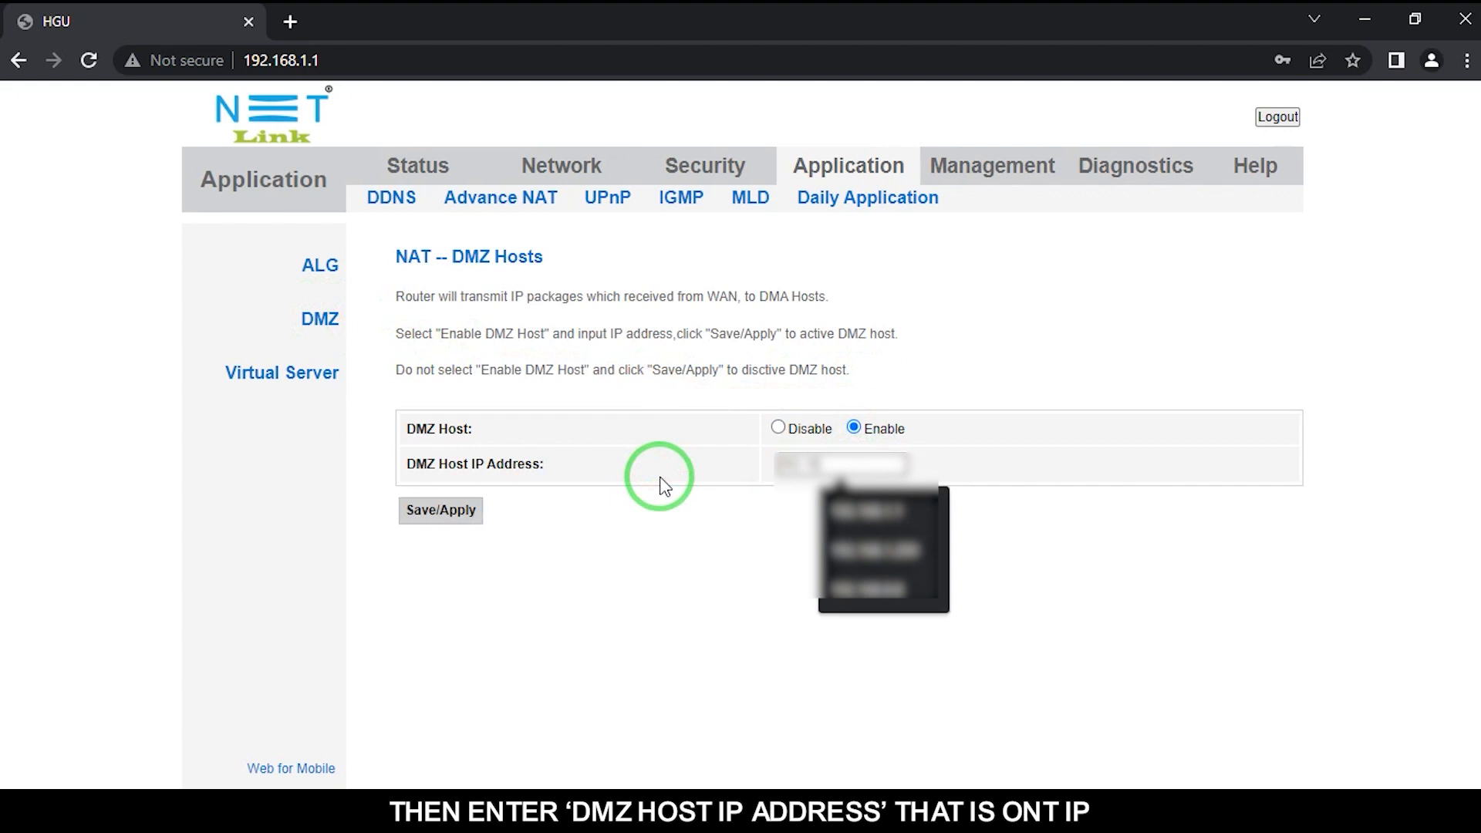
{"action": "type", "text": "1"}
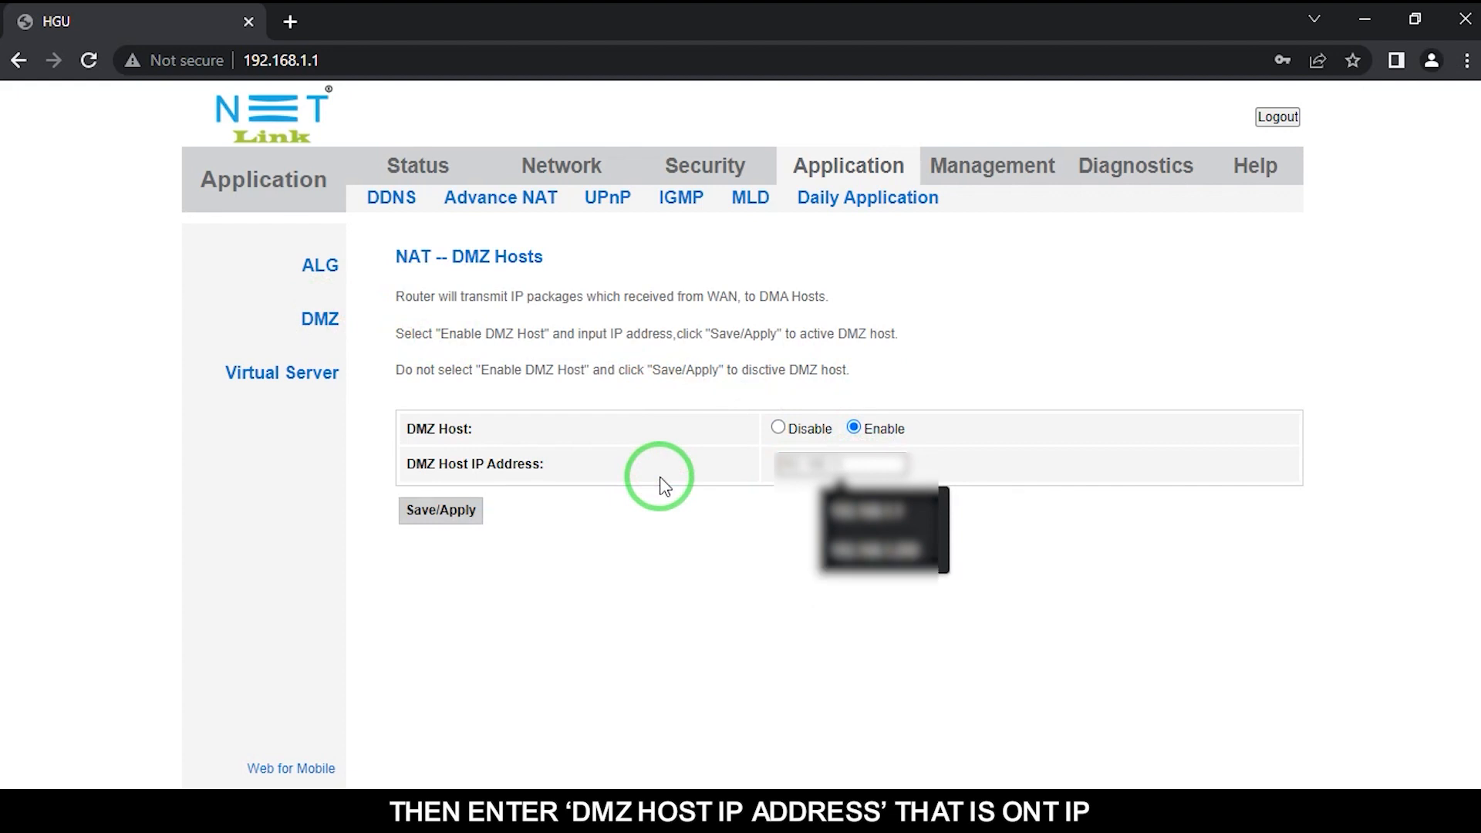
{"action": "type", "text": "20"}
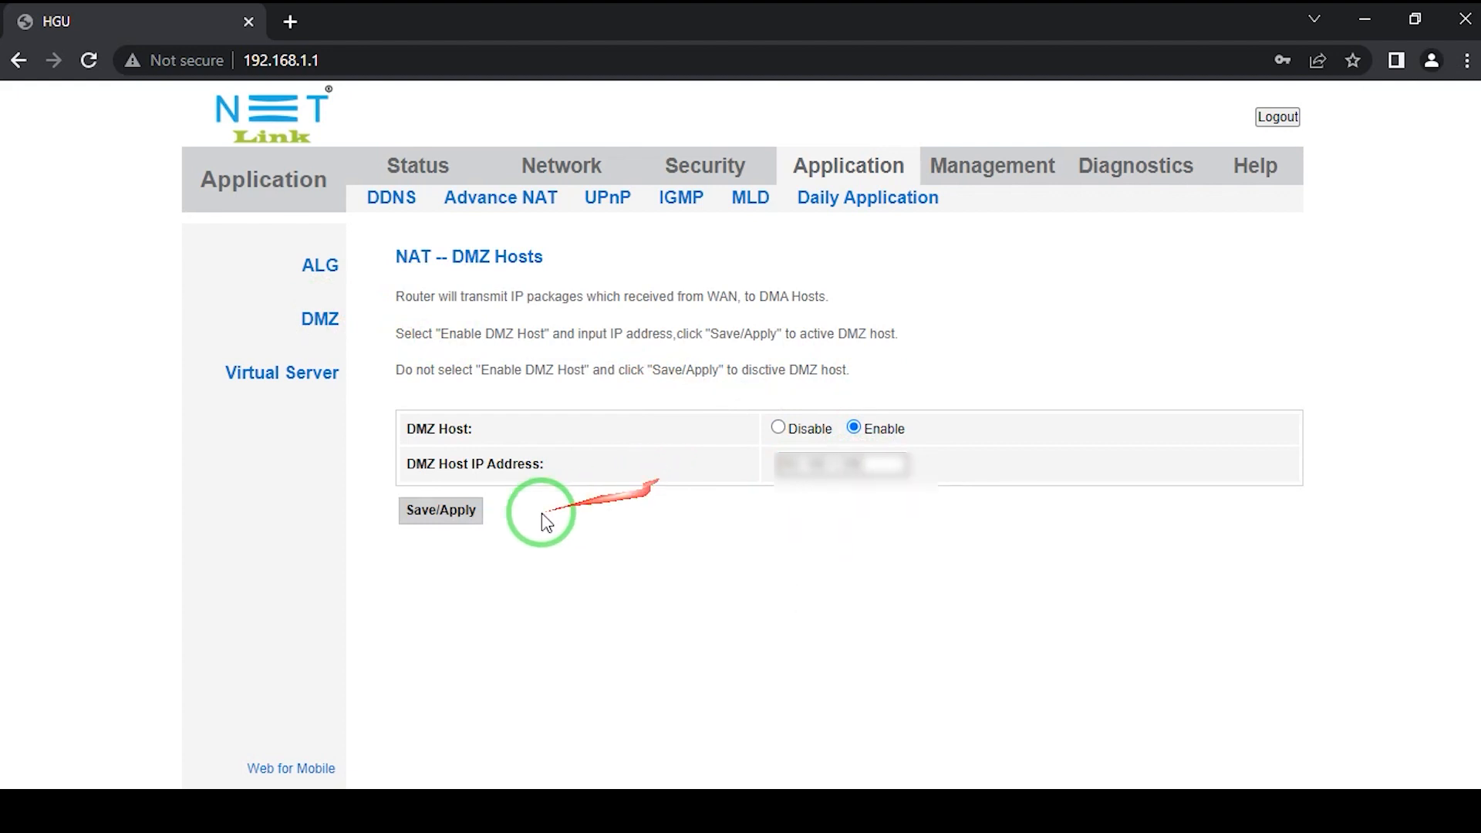
{"action": "left_click", "coordinate": [444, 516]}
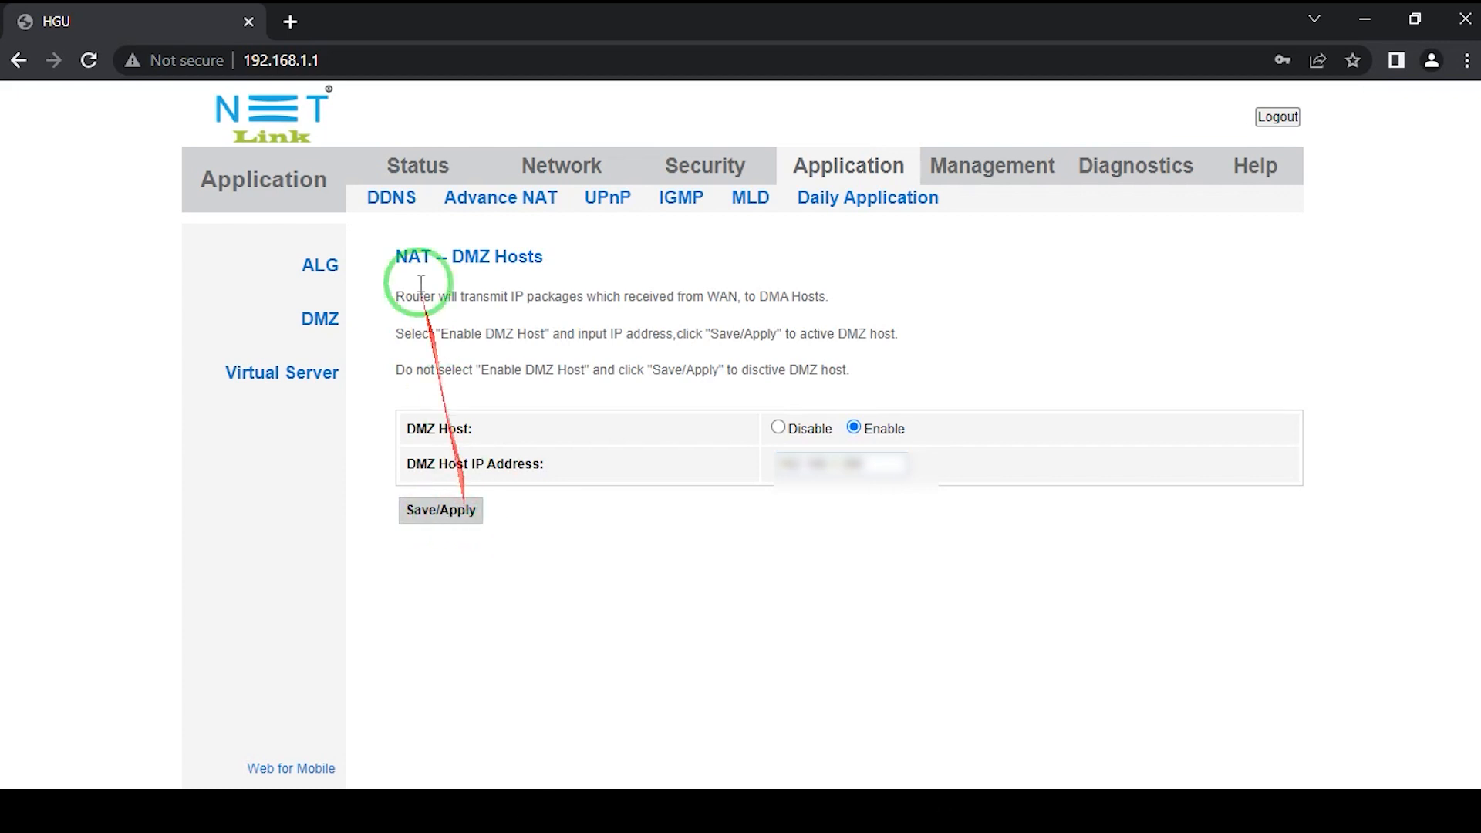
View Status > WAN Info and select the WAN status values for copying
{"action": "left_click", "coordinate": [407, 169]}
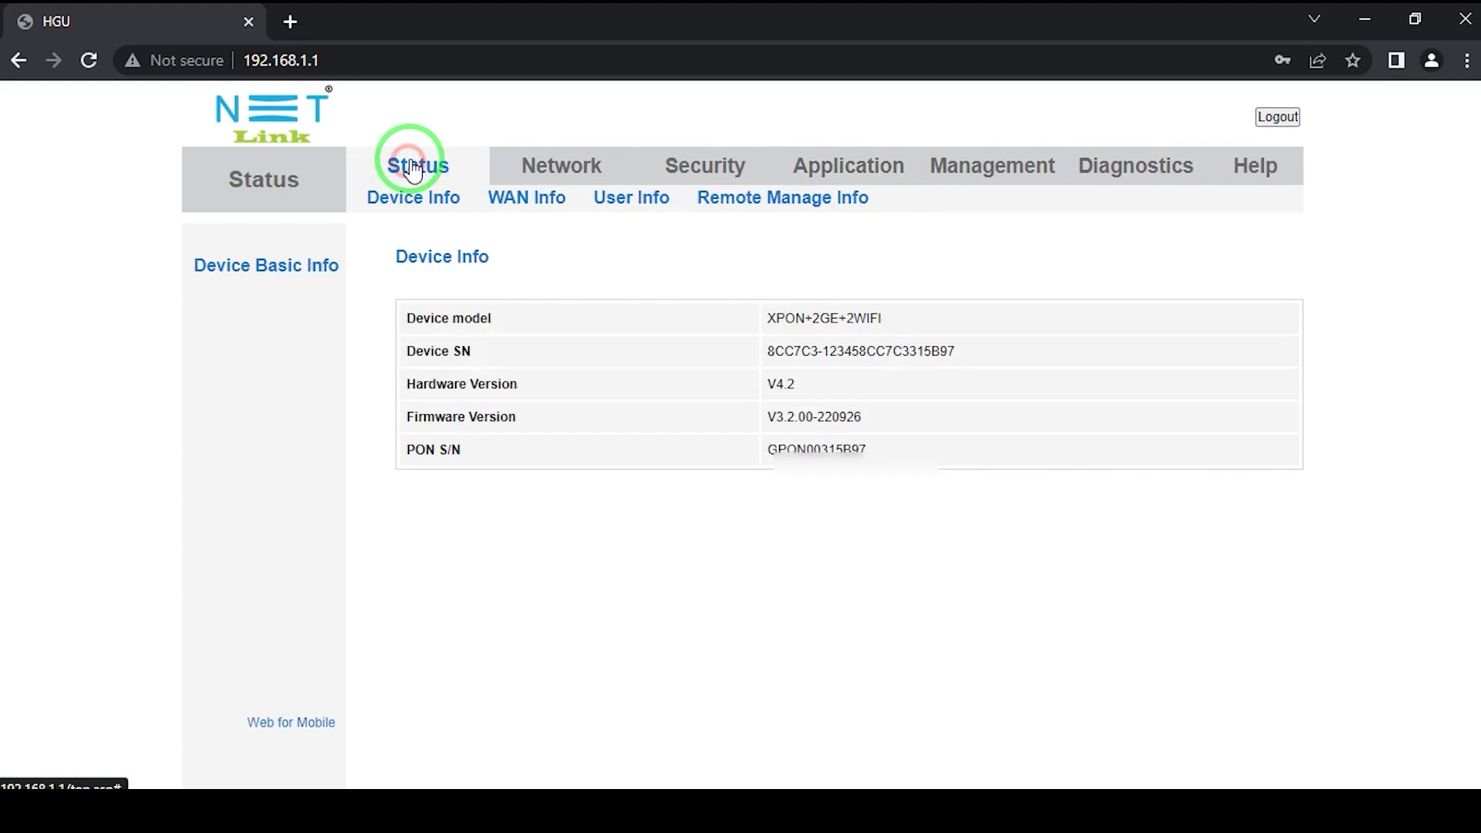
{"action": "left_click", "coordinate": [517, 201]}
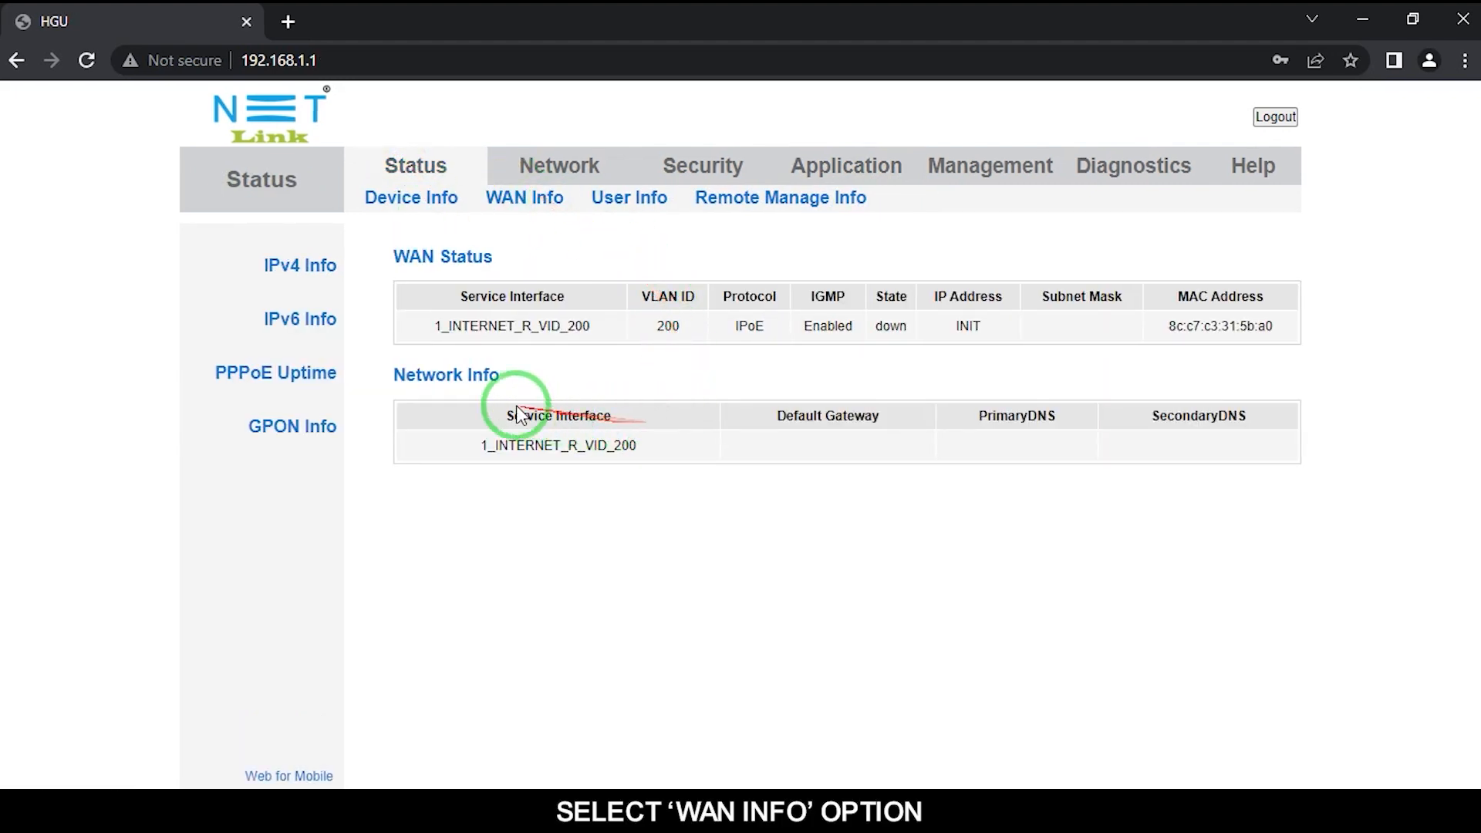
{"action": "left_click_drag", "start_coordinate": [655, 325], "coordinate": [885, 332]}
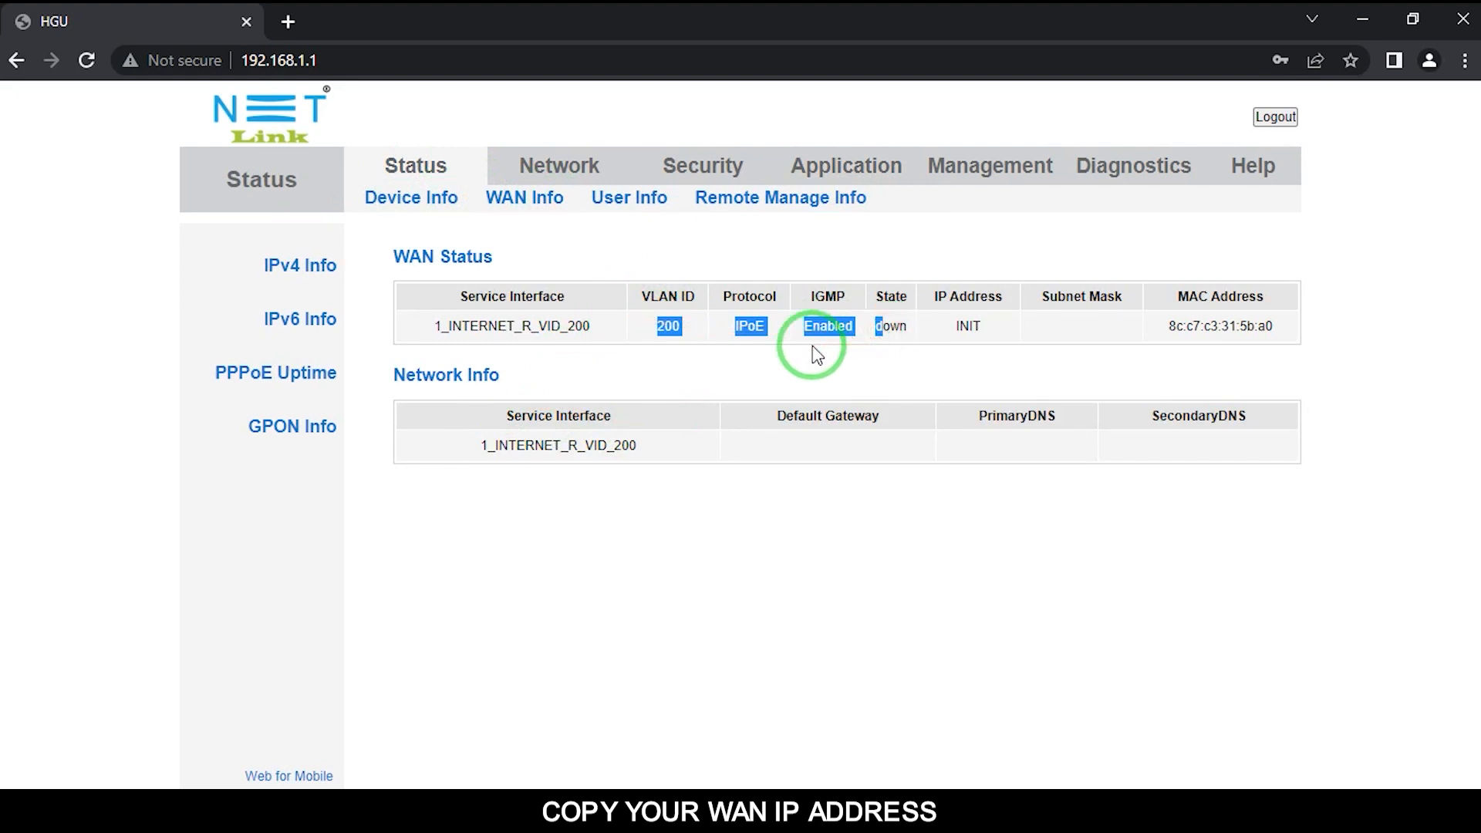
{"action": "left_click", "coordinate": [288, 21]}
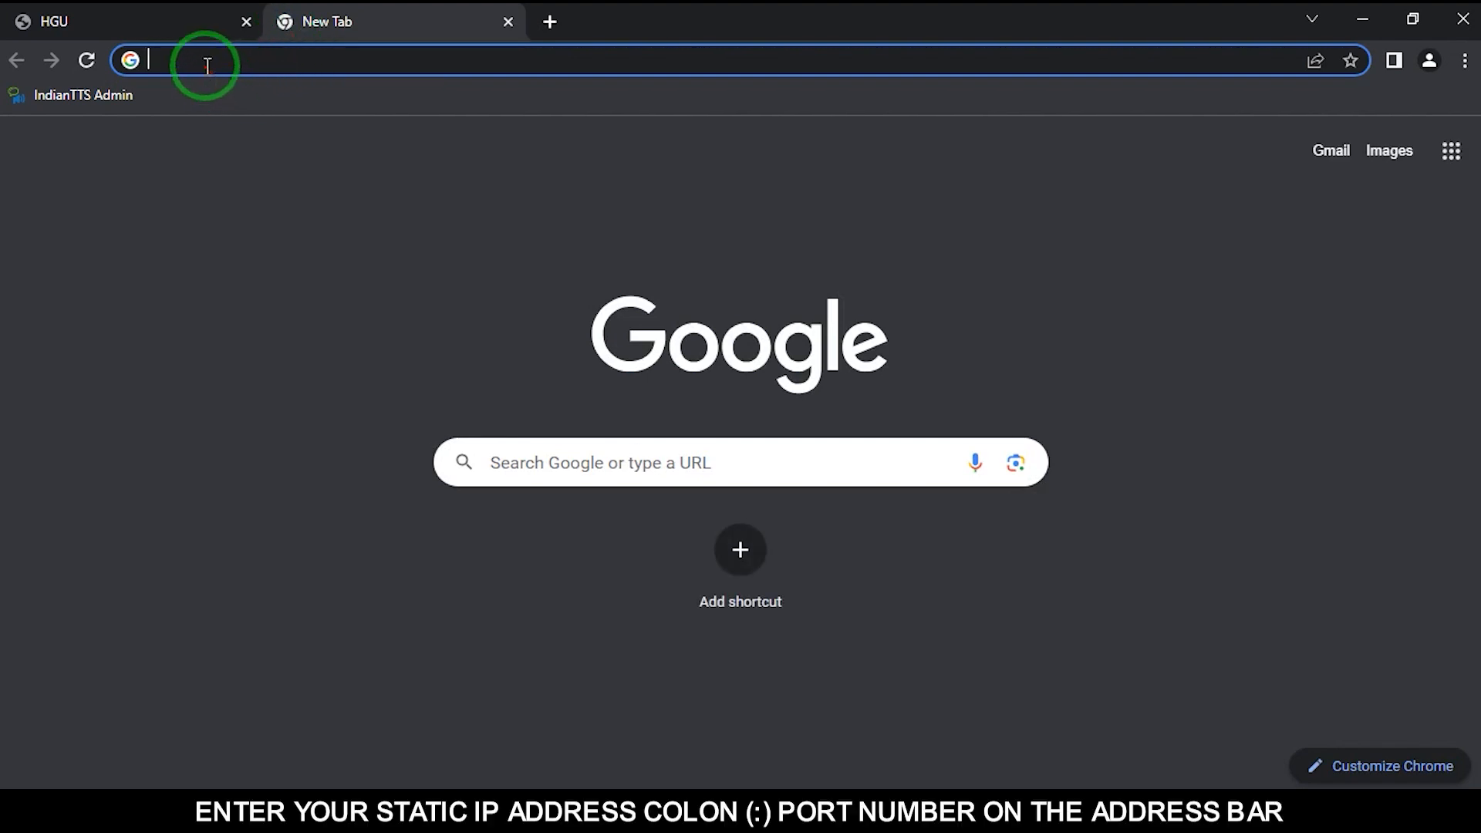
{"action": "type", "text": "h"}
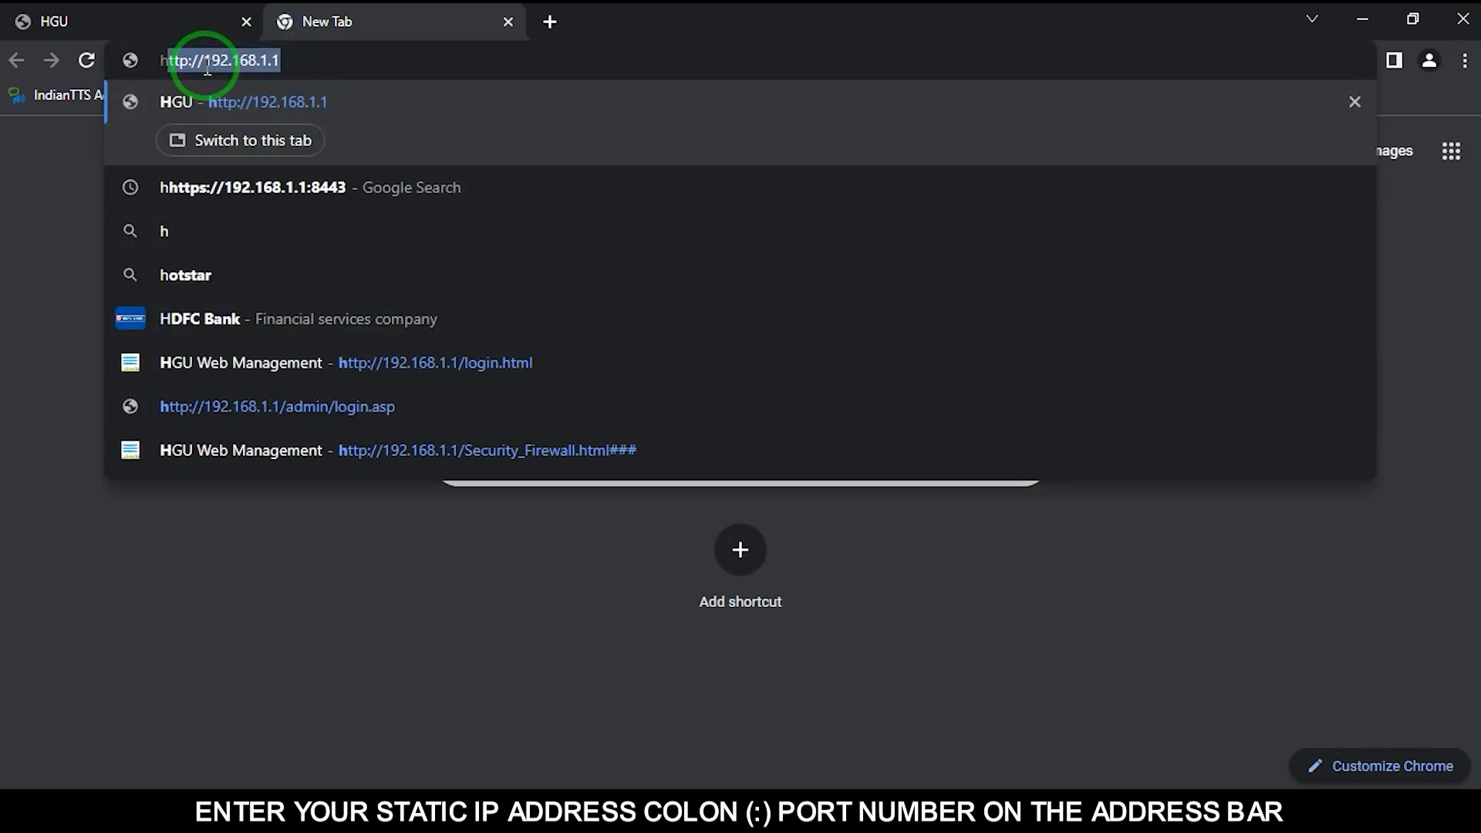
{"action": "type", "text": "tt"}
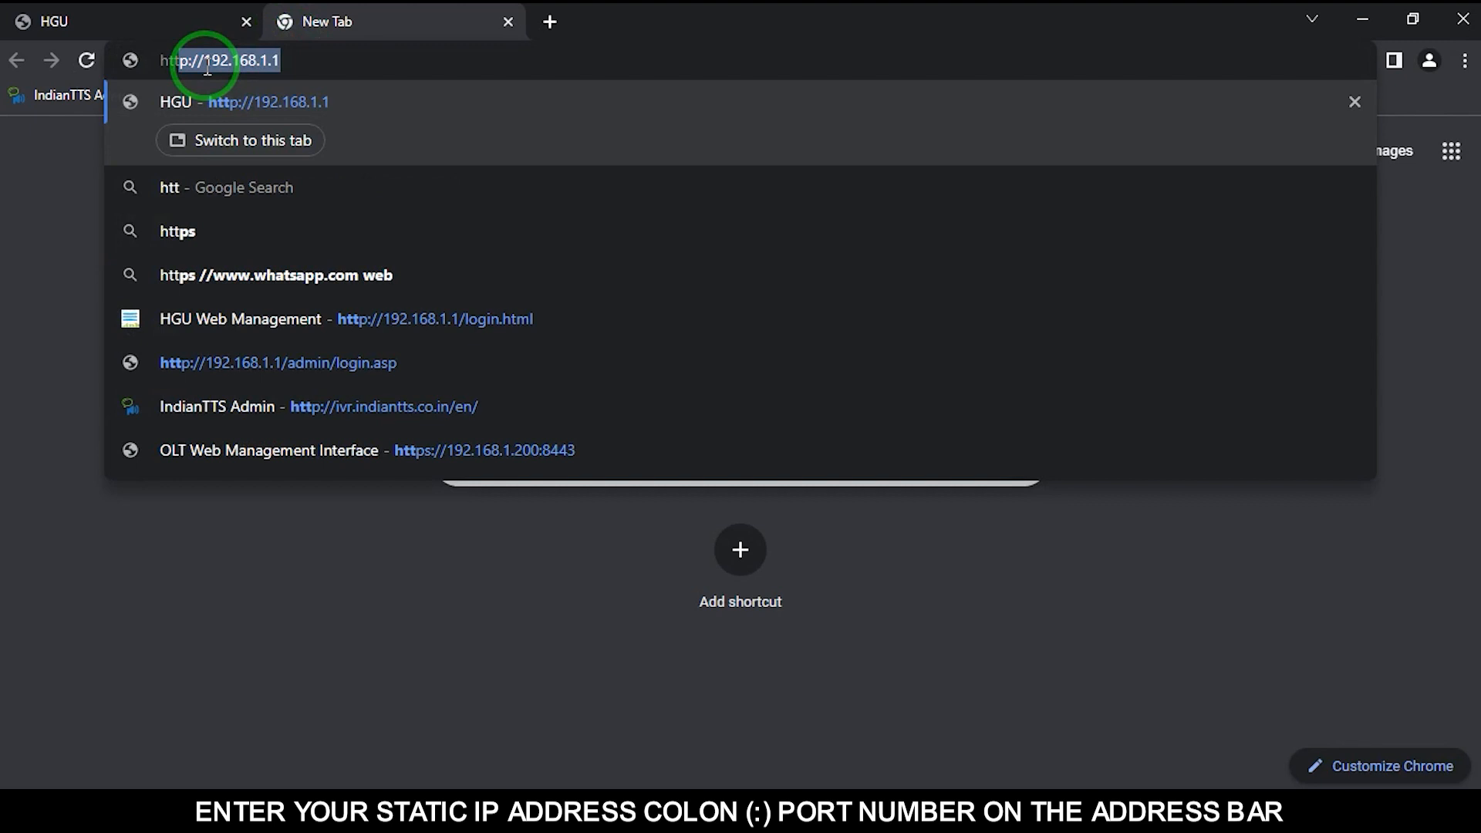
{"action": "type", "text": "ps"}
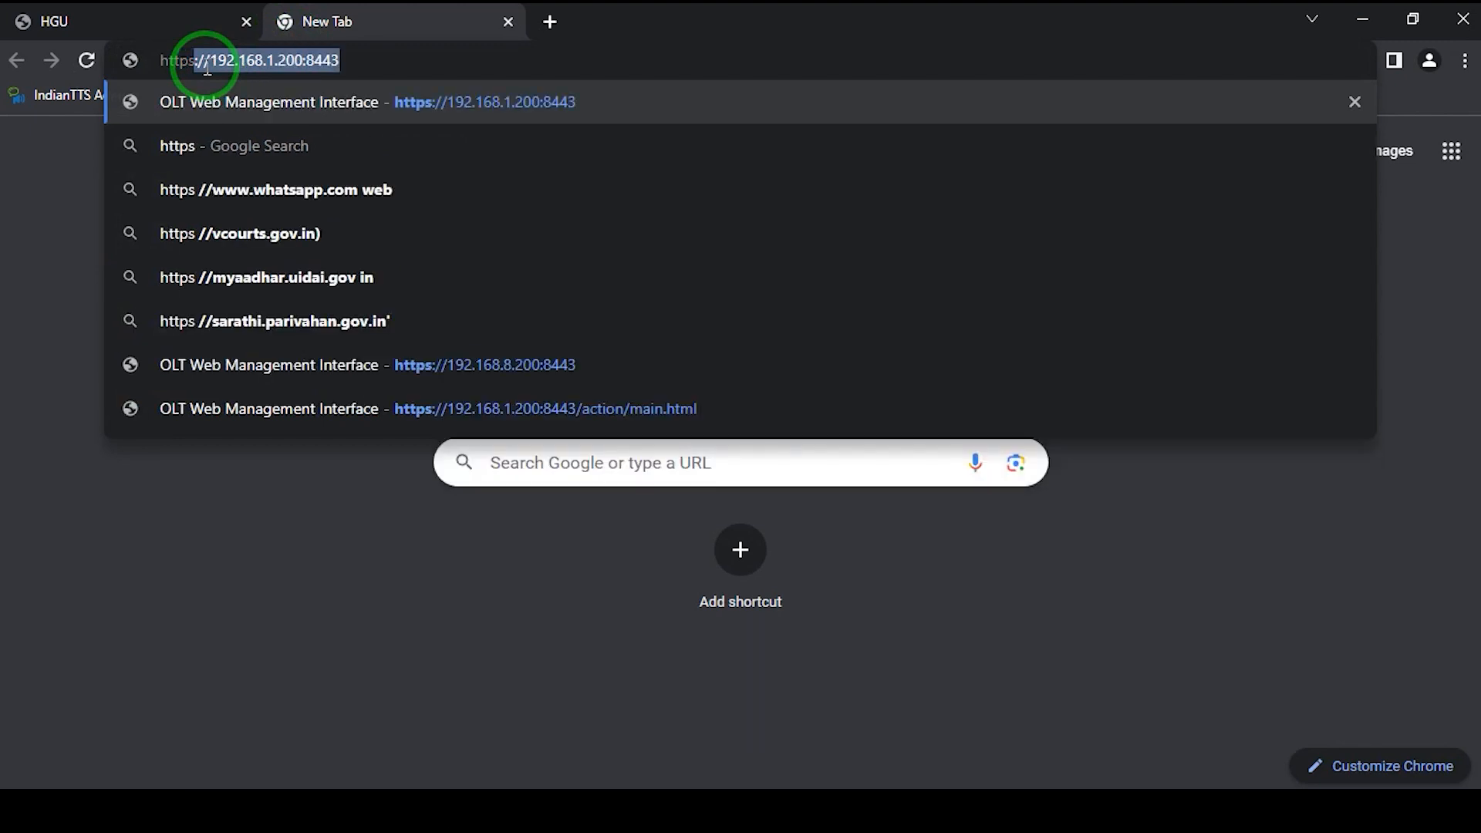
{"action": "type", "text": ":"}
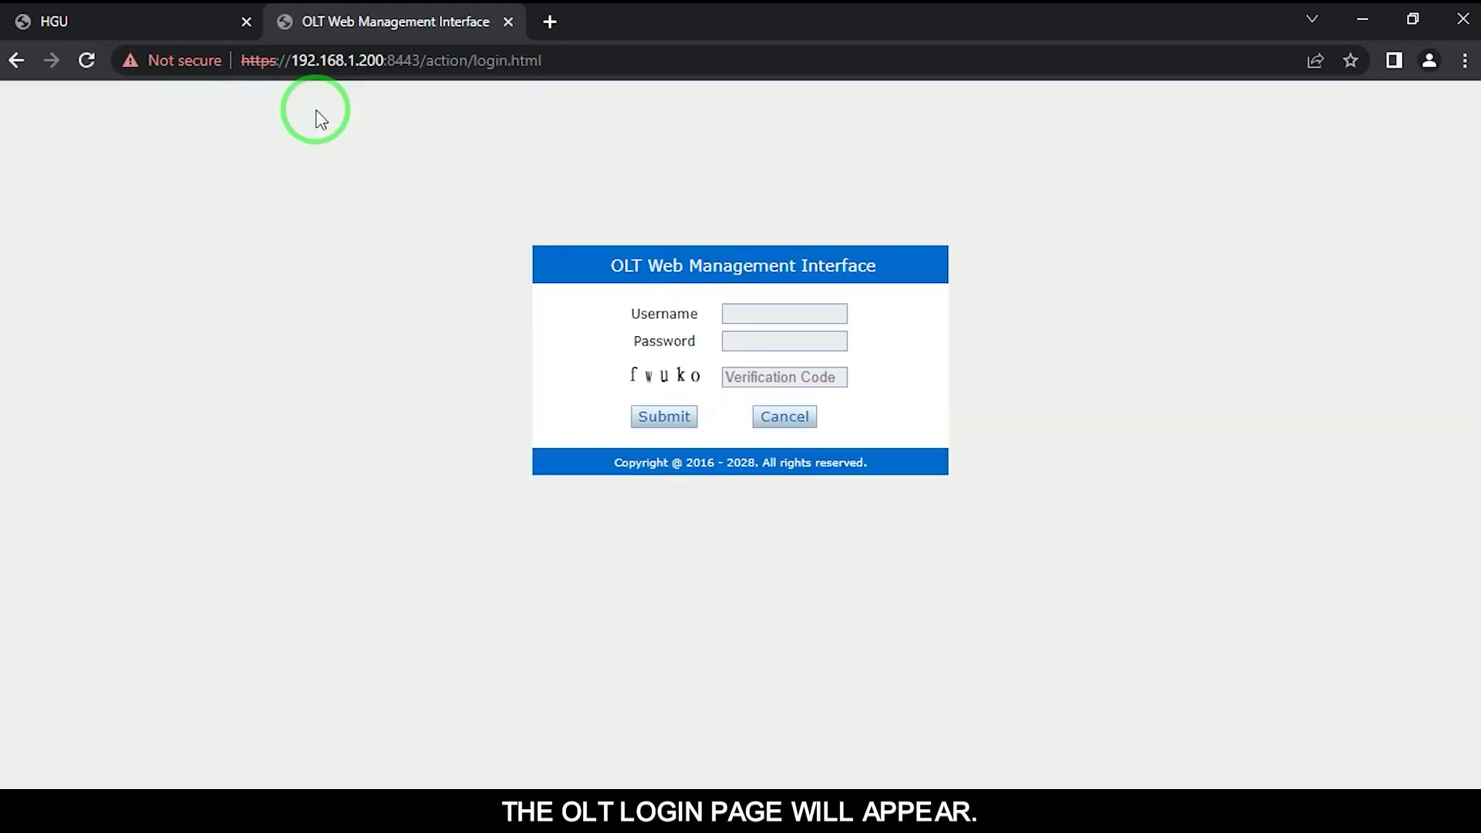
{"action": "left_click", "coordinate": [762, 315]}
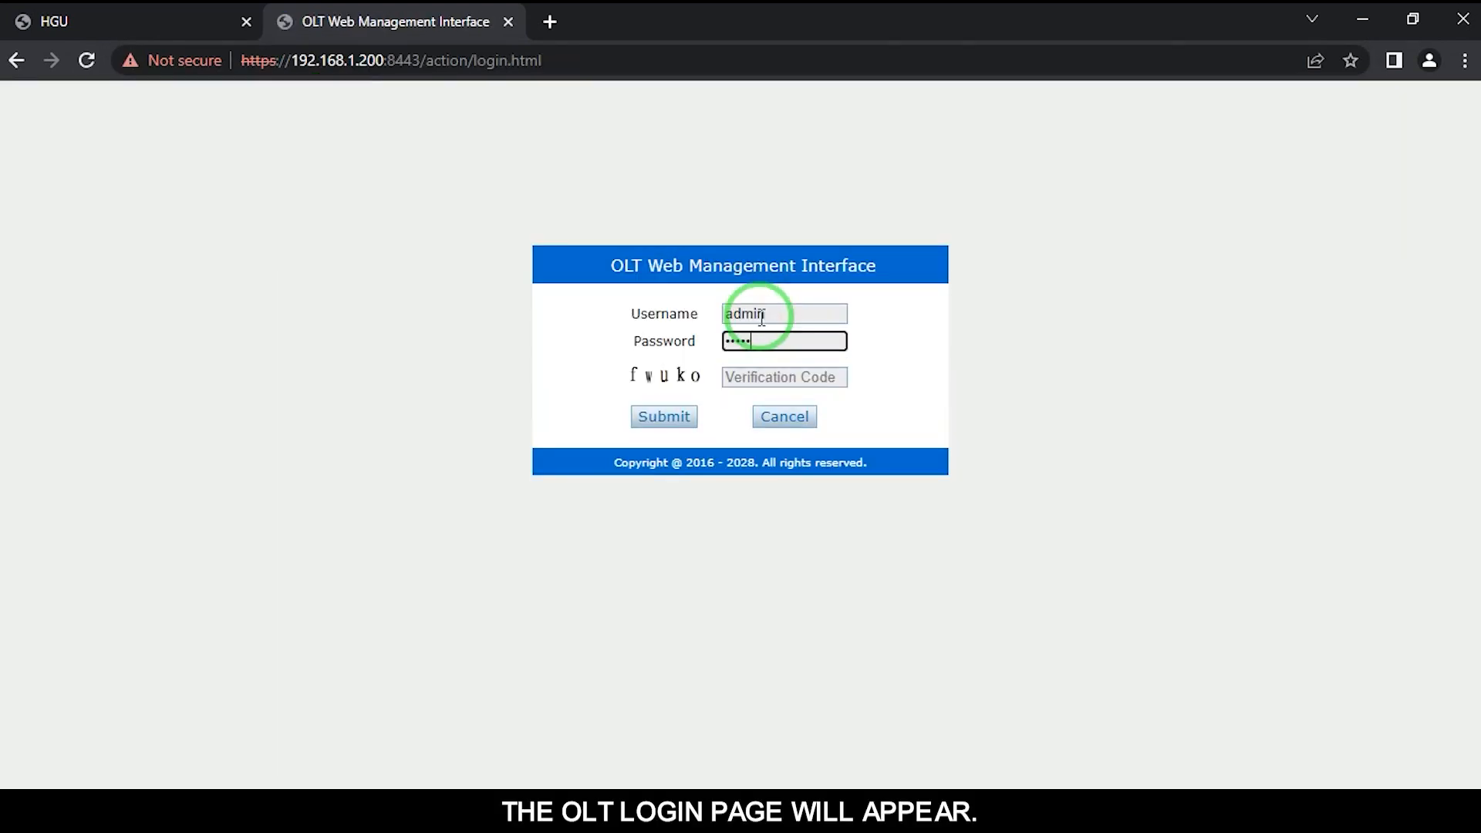
Enter the verification code and submit to log in to the OLT Device Information page
{"action": "left_click", "coordinate": [785, 380]}
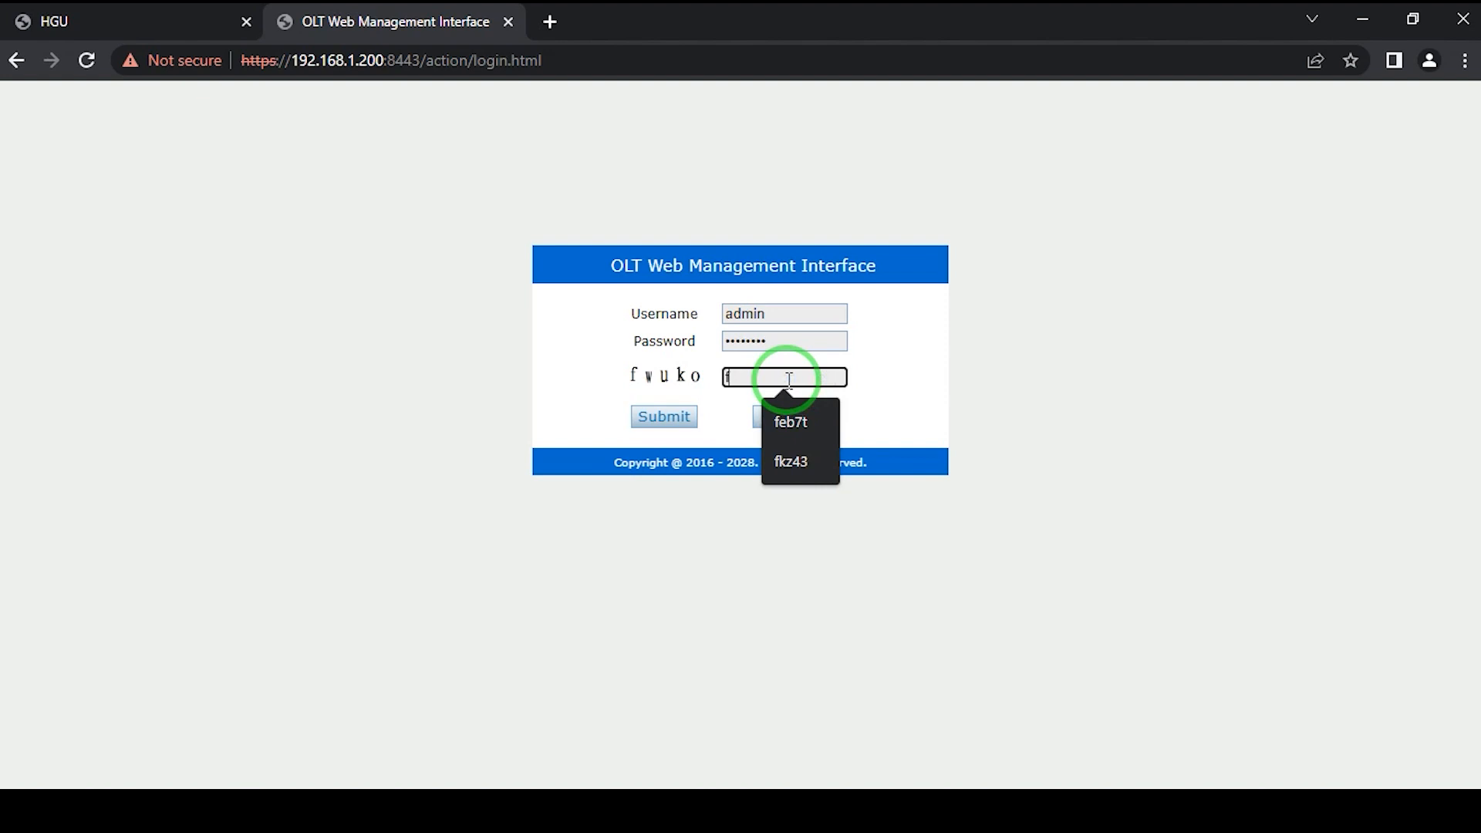
{"action": "left_click", "coordinate": [680, 420]}
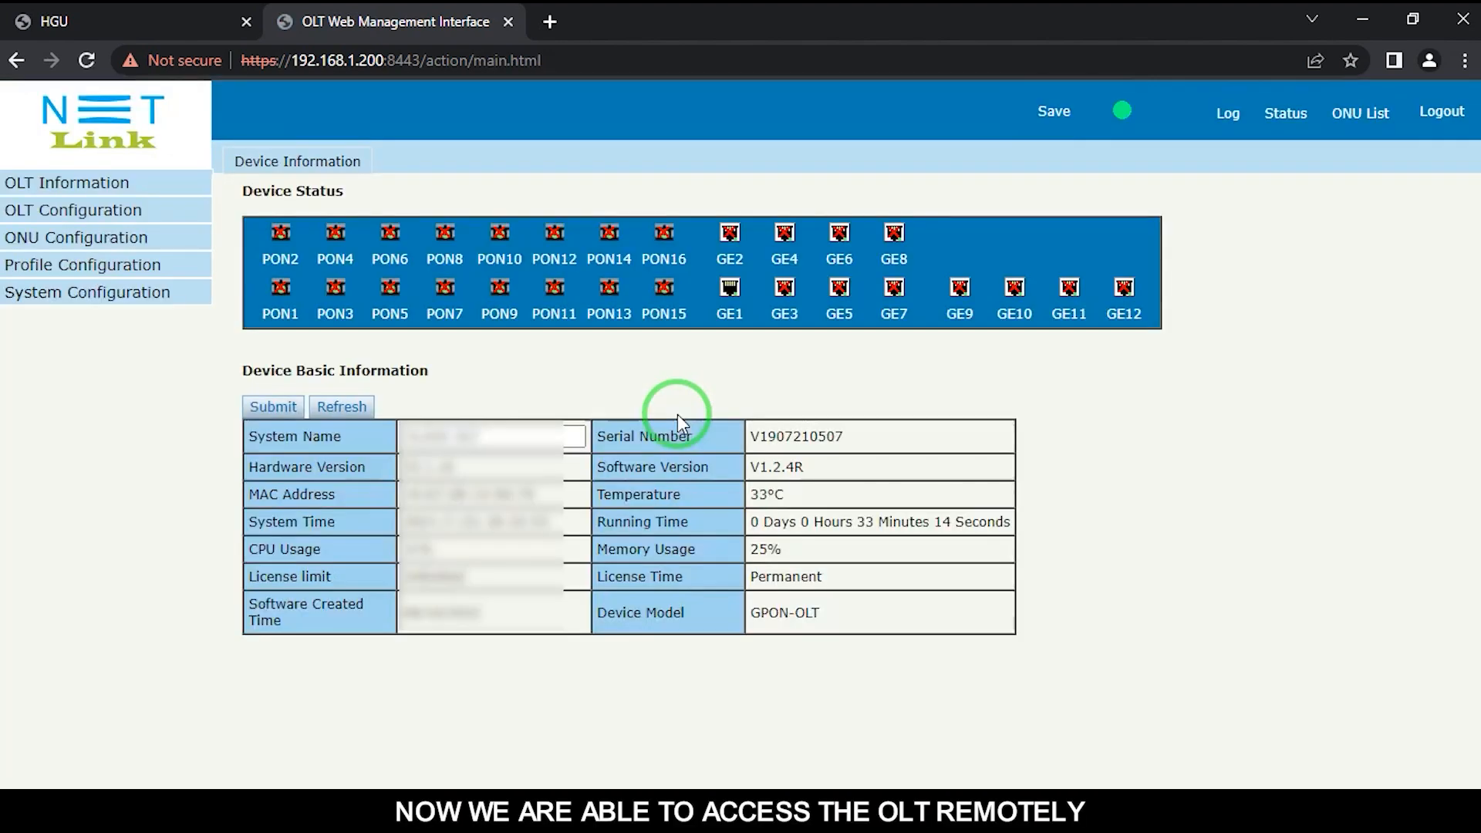